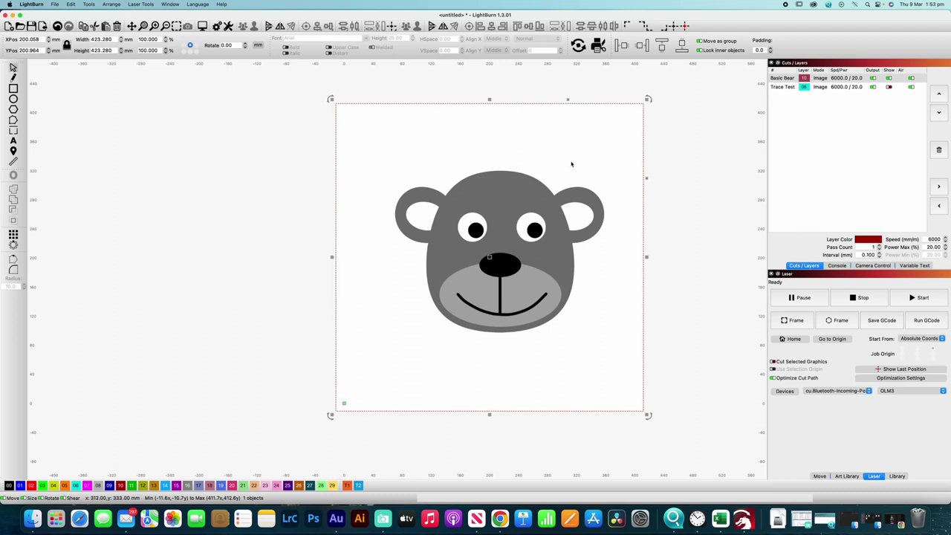
Trace the bear image into vector outlines with Cutoff 0, Threshold 128 and Smoothness 1.000.
{"action": "right_click", "coordinate": [552, 159]}
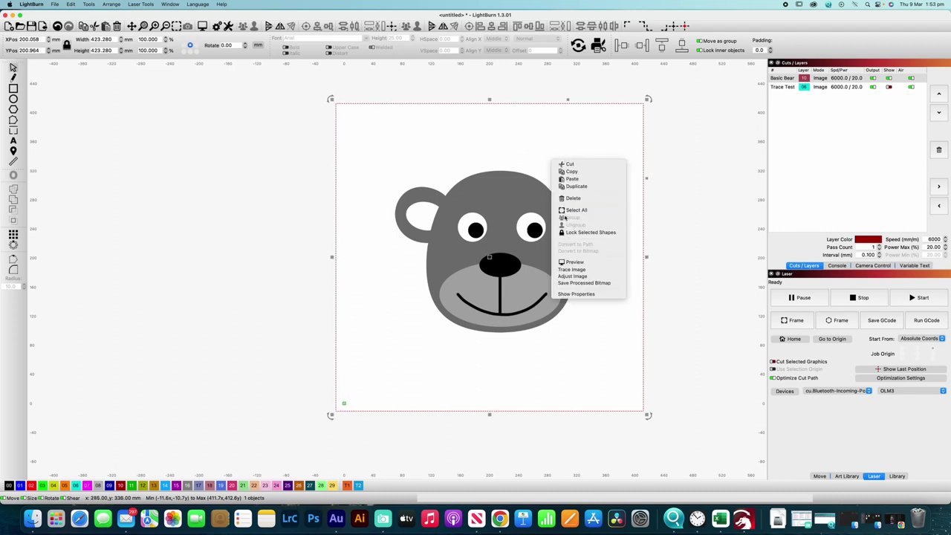
{"action": "left_click", "coordinate": [577, 272]}
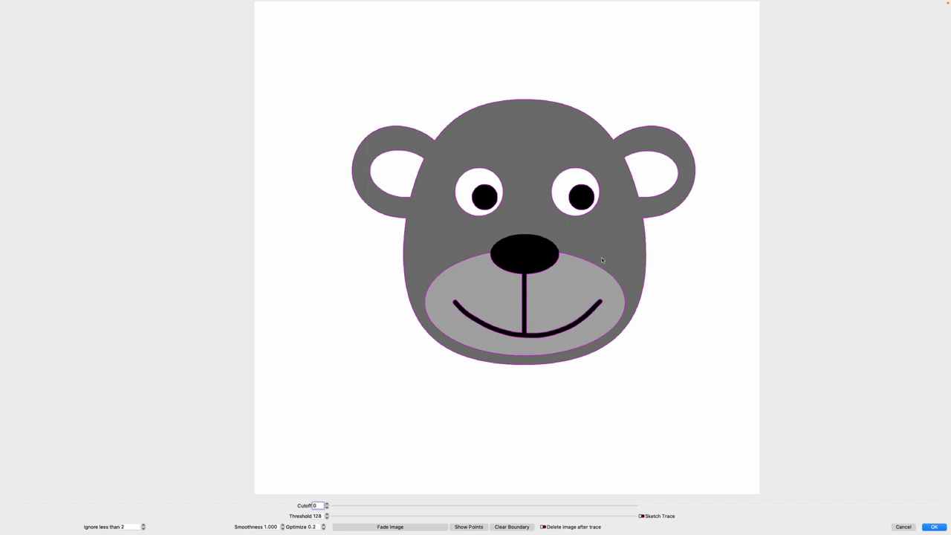
{"action": "left_click", "coordinate": [932, 527]}
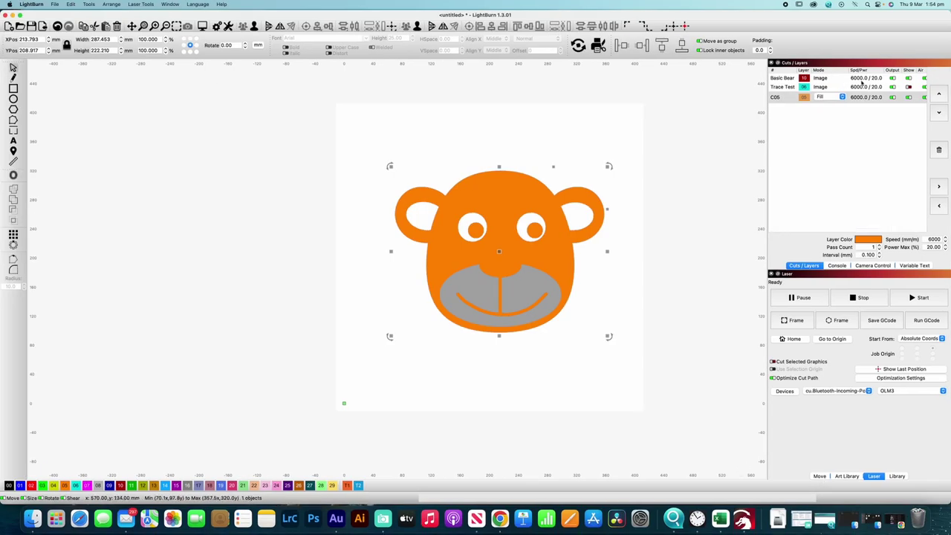
Hide the Basic Bear layer and set the traced C05 layer's mode to Line.
{"action": "left_click", "coordinate": [908, 79]}
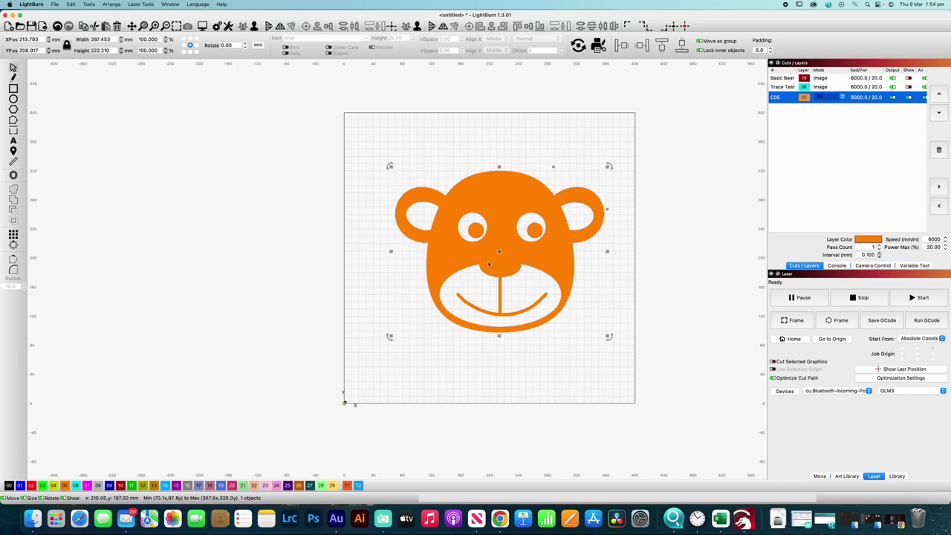
{"action": "left_click", "coordinate": [842, 98]}
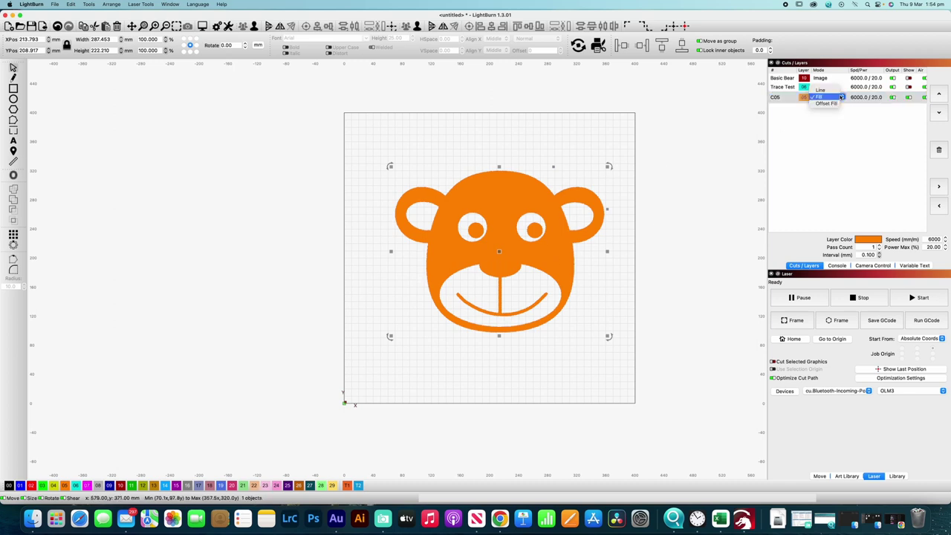
{"action": "left_click", "coordinate": [821, 90]}
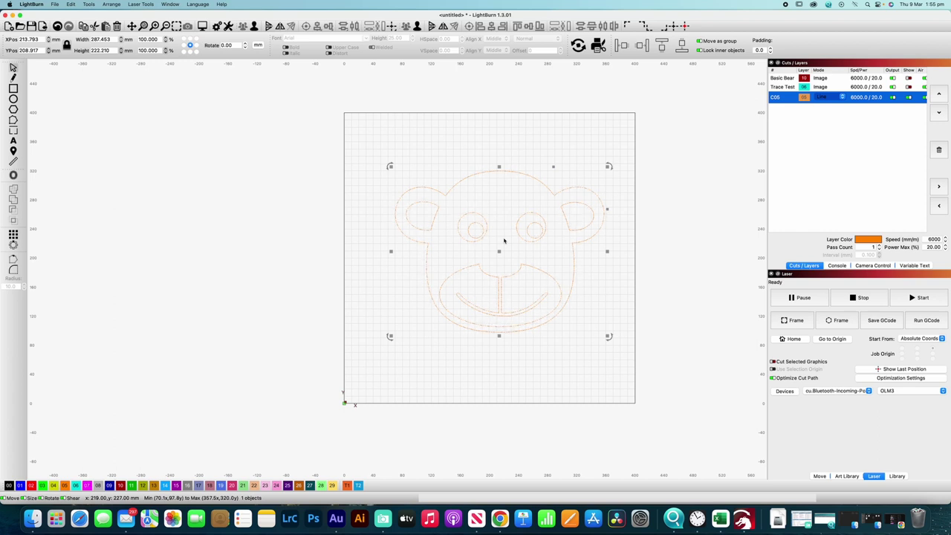
Open the image trace for the bear again and compare the outlines against the faded and unfaded source image.
{"action": "left_click", "coordinate": [631, 269]}
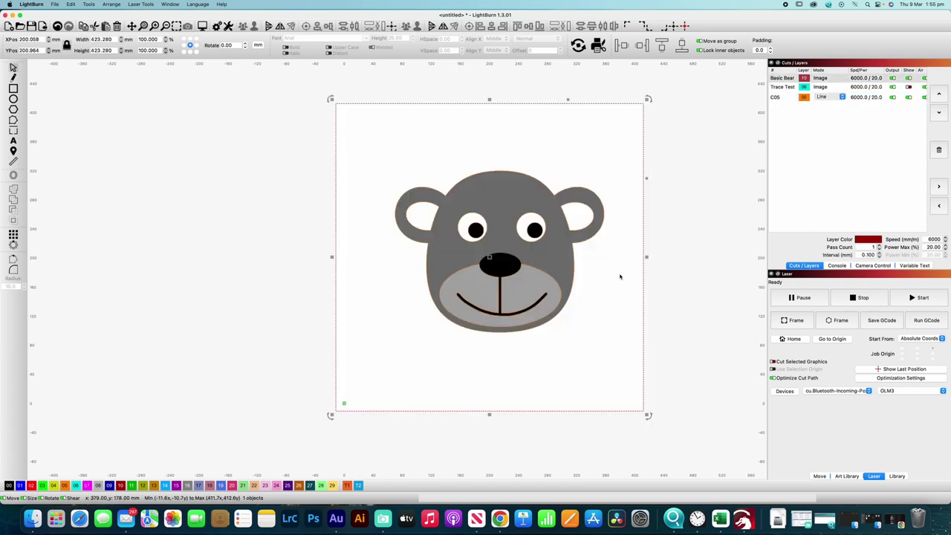
{"action": "right_click", "coordinate": [564, 319]}
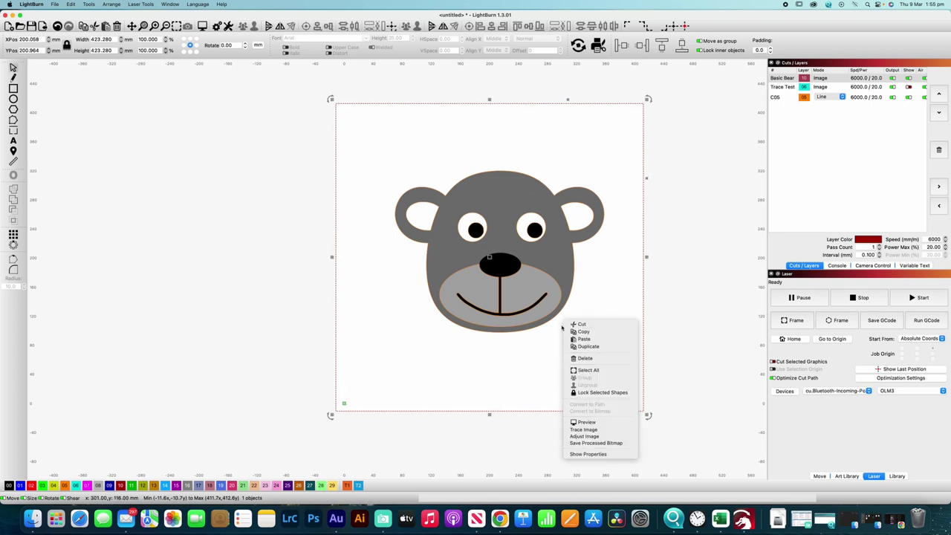
{"action": "left_click", "coordinate": [583, 429]}
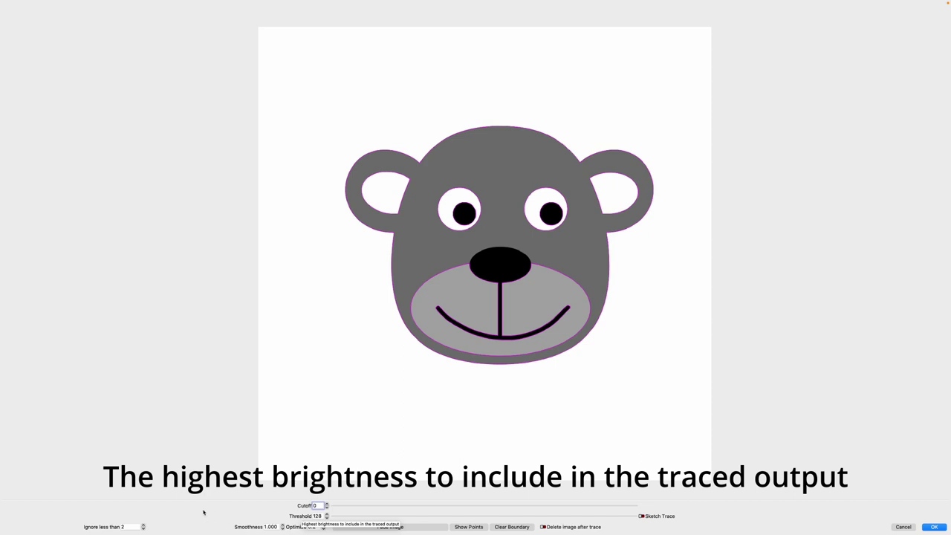
{"action": "left_click", "coordinate": [410, 527]}
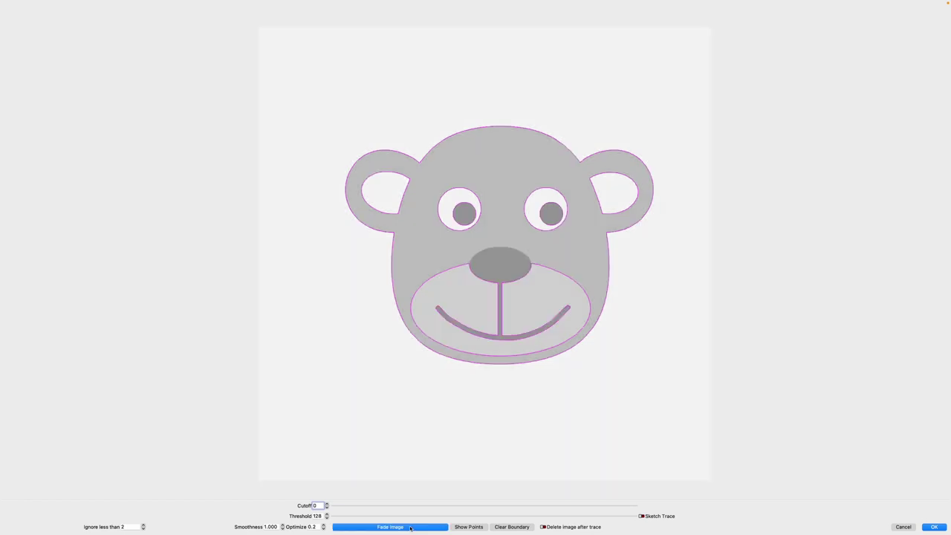
{"action": "scroll", "coordinate": [401, 484], "scroll_direction": "up", "scroll_amount": 1}
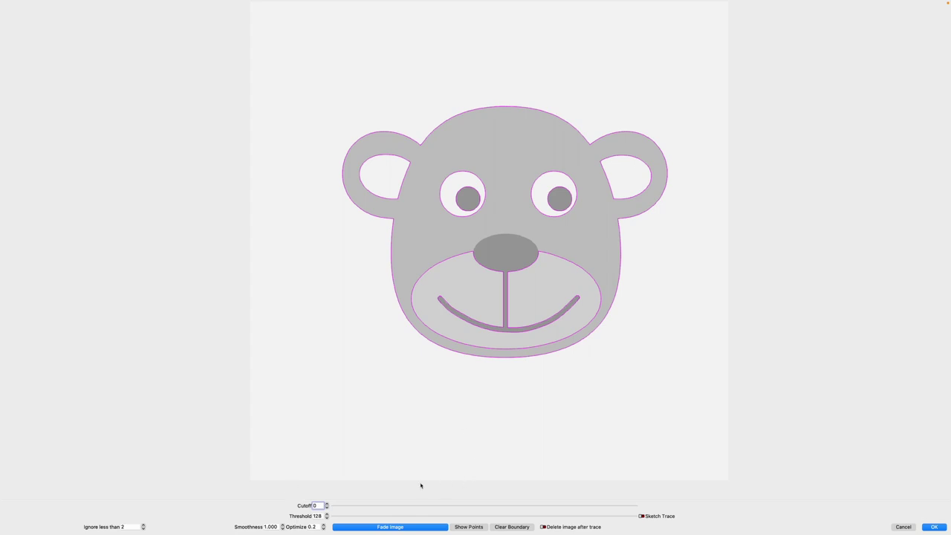
{"action": "left_click", "coordinate": [401, 526]}
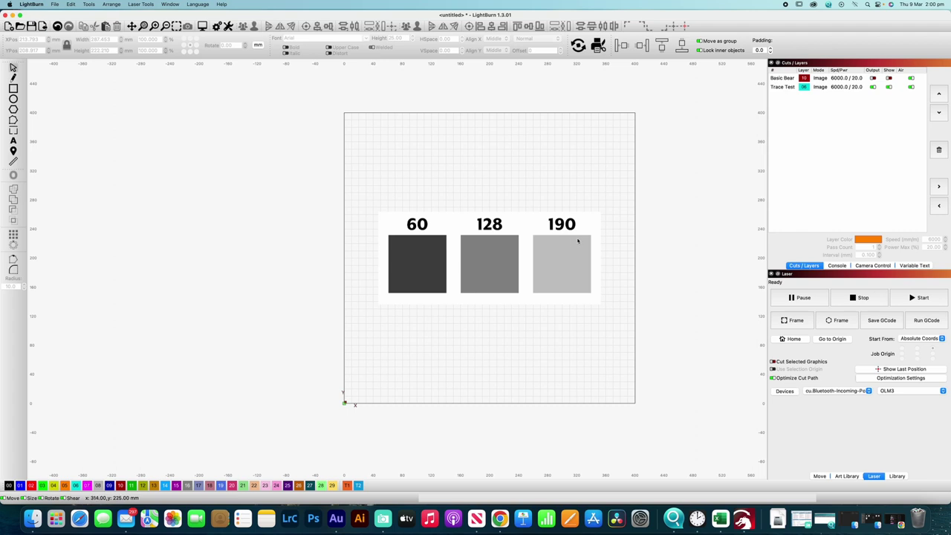
Open the image trace for the 60/128/190 grey squares image and fade the source image to inspect the outlines.
{"action": "left_click", "coordinate": [589, 225]}
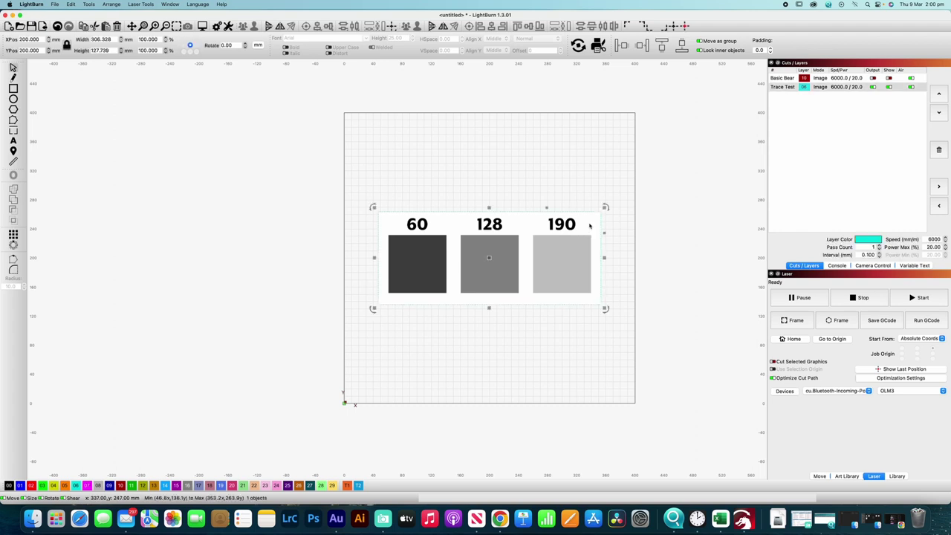
{"action": "right_click", "coordinate": [589, 225]}
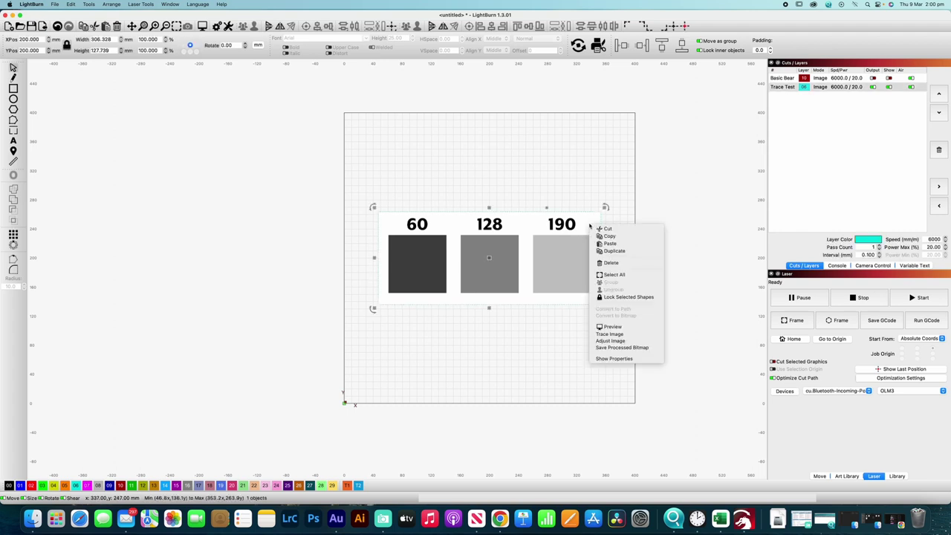
{"action": "left_click", "coordinate": [608, 334]}
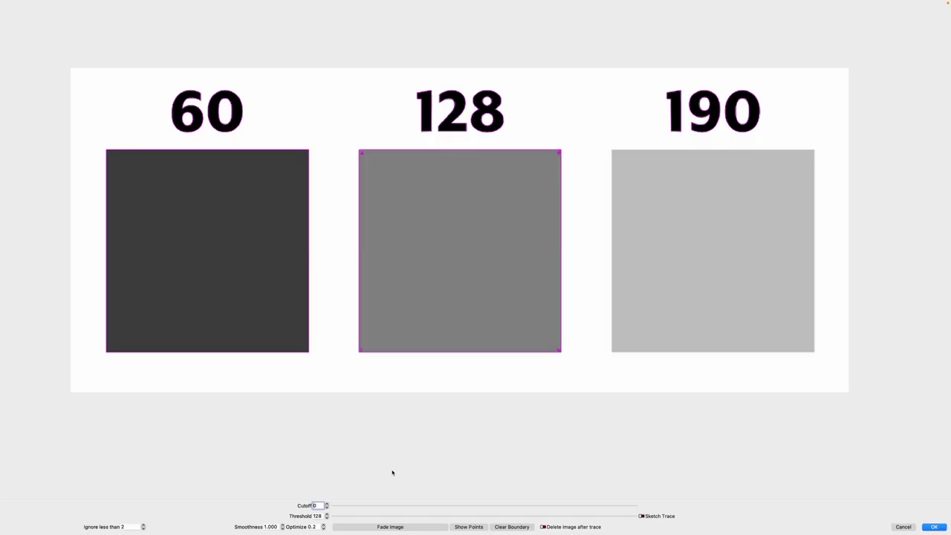
{"action": "left_click", "coordinate": [390, 526]}
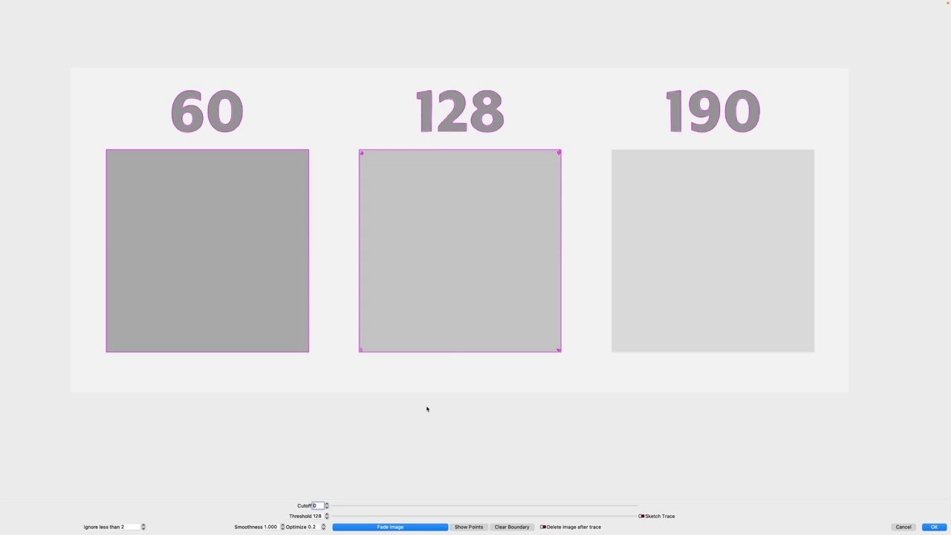
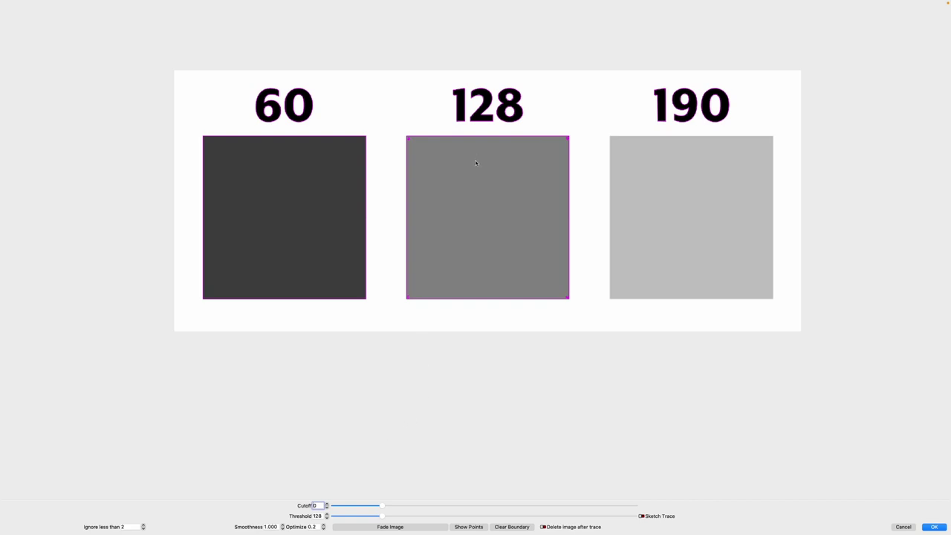
Fade the grey squares image and trace it with Cutoff 0 and Threshold 192.
{"action": "left_click", "coordinate": [411, 526]}
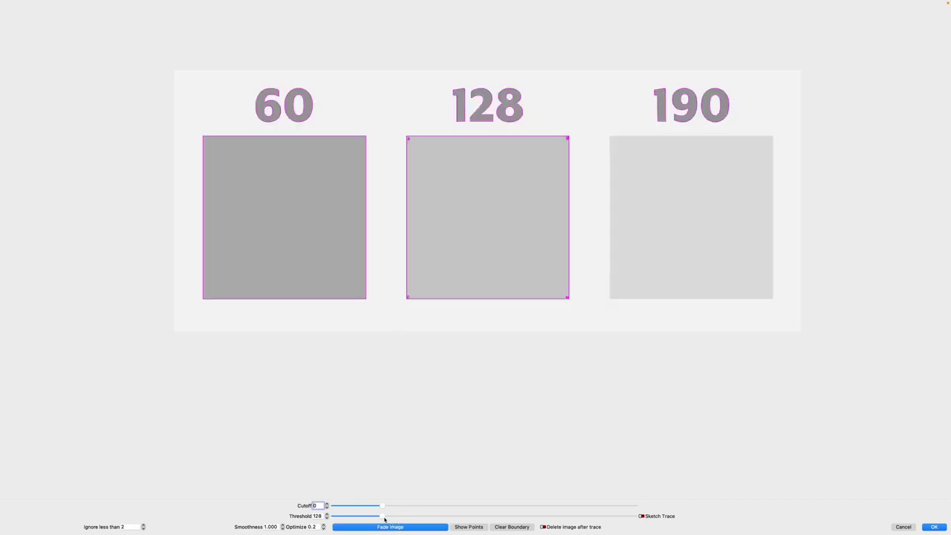
{"action": "left_click_drag", "start_coordinate": [382, 507], "coordinate": [329, 505]}
{"action": "left_click", "coordinate": [383, 517]}
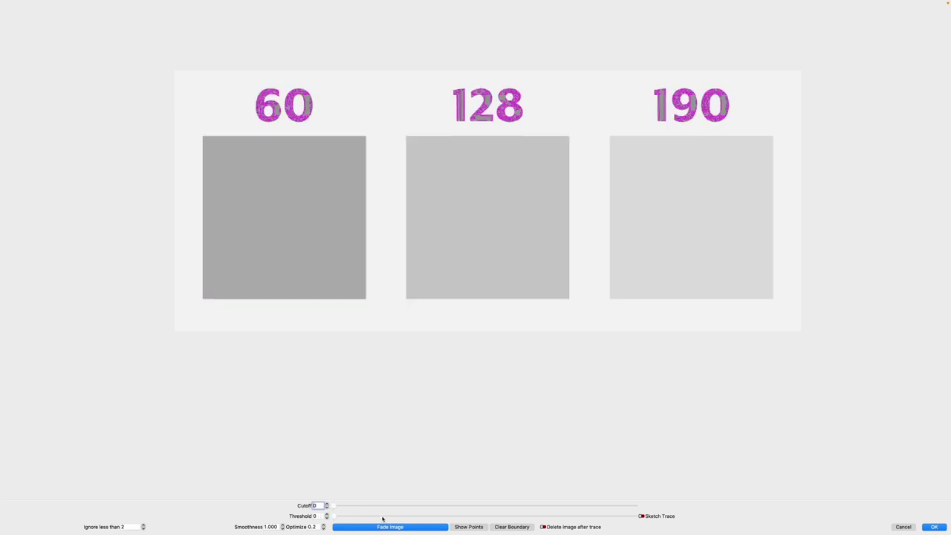
{"action": "left_click_drag", "start_coordinate": [392, 518], "coordinate": [608, 514]}
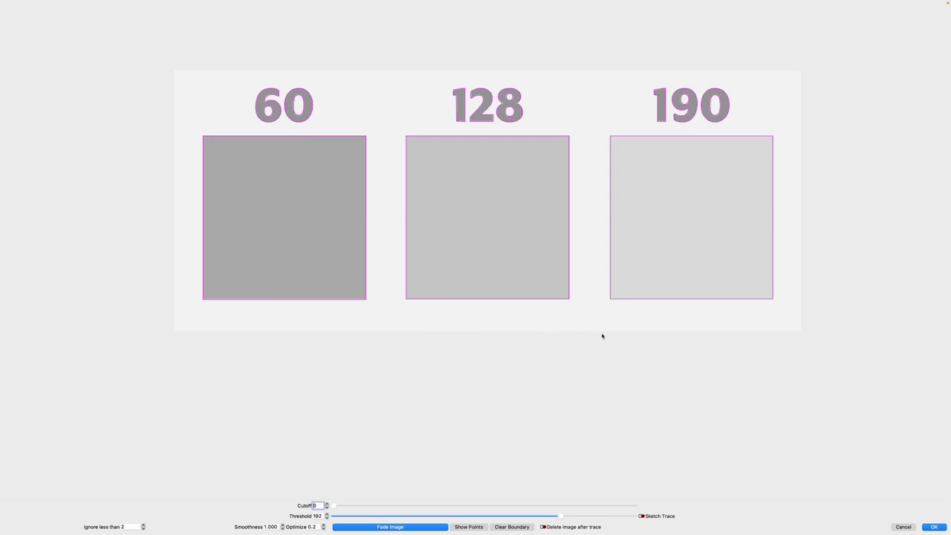
{"action": "left_click", "coordinate": [934, 526]}
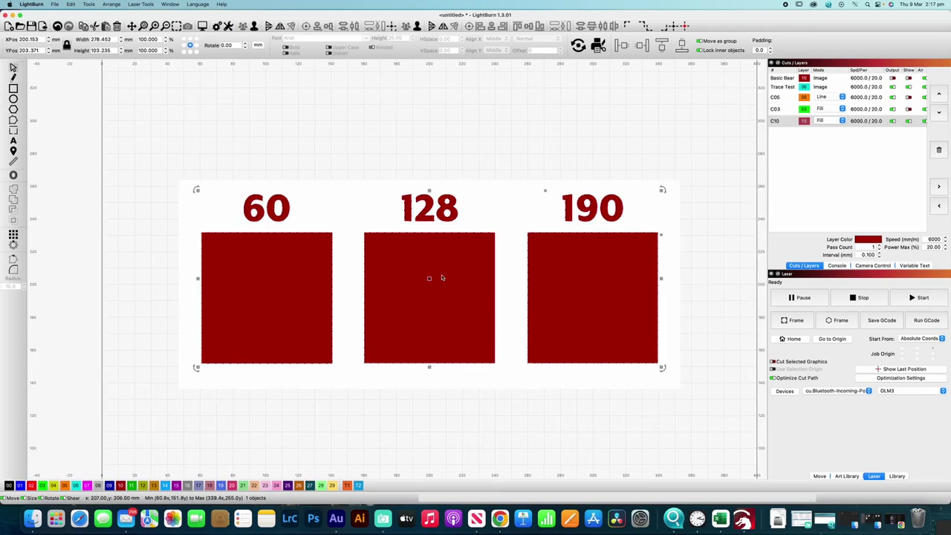
Ungroup the traced squares artwork and delete the traced 60, 128 and 190 number labels.
{"action": "right_click", "coordinate": [606, 279]}
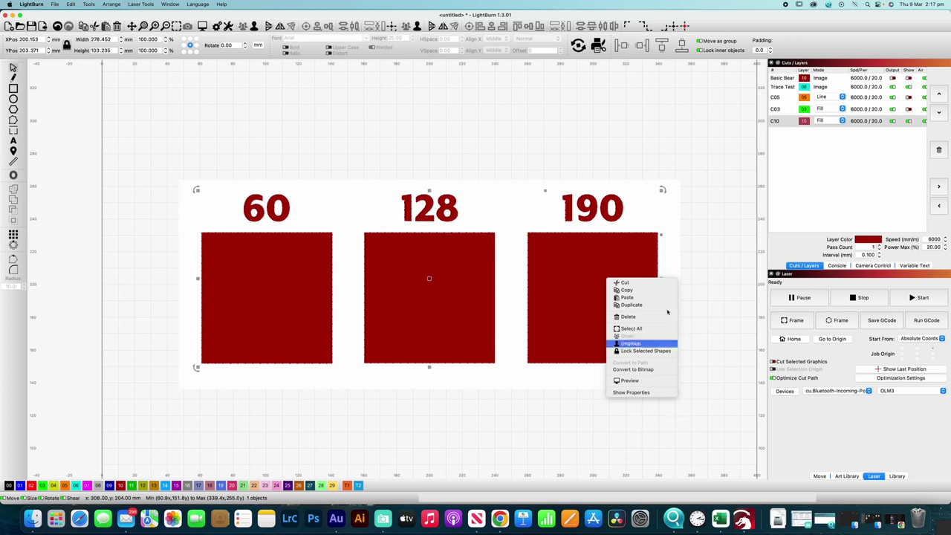
{"action": "left_click", "coordinate": [640, 344]}
{"action": "left_click", "coordinate": [244, 140]}
{"action": "left_click_drag", "start_coordinate": [229, 166], "coordinate": [646, 232]}
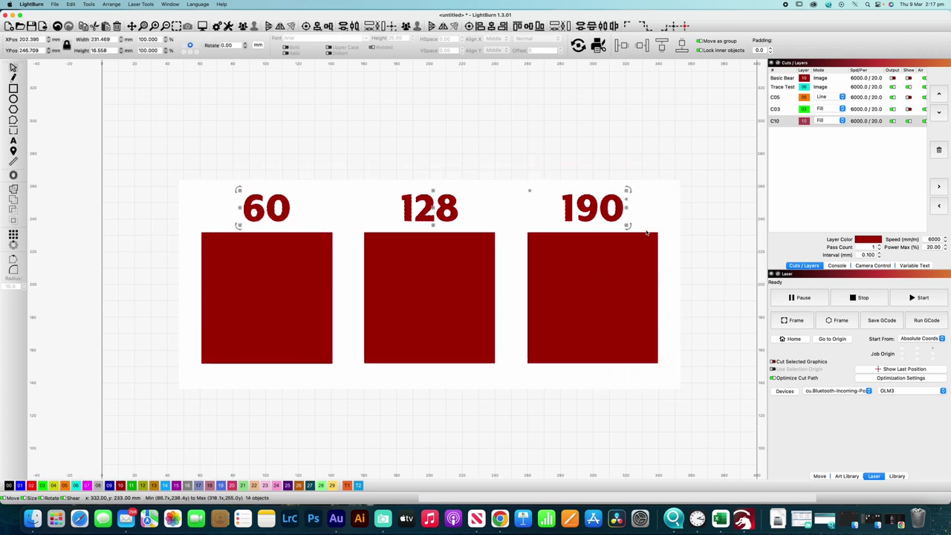
{"action": "key", "text": "Escape"}
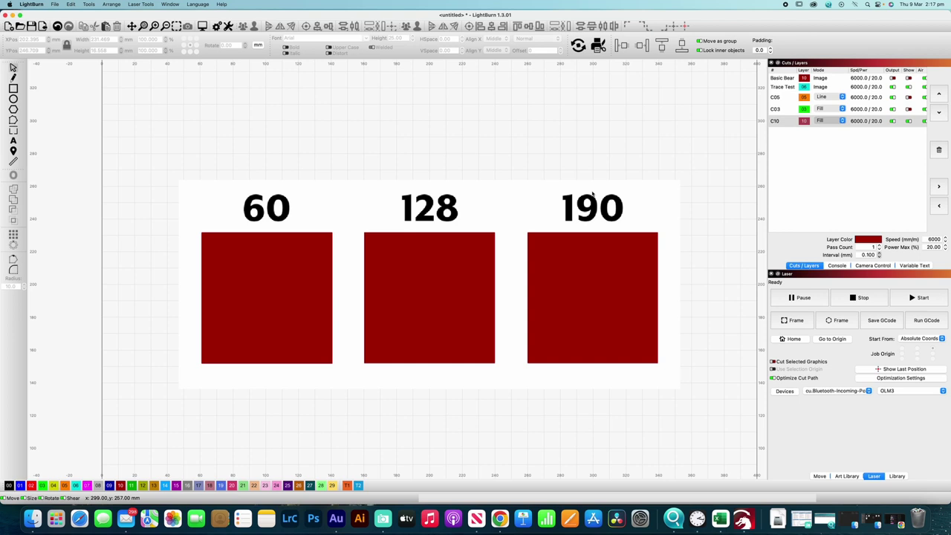
Fade the bear image in the trace preview and set Threshold to 96 with Cutoff 0.
{"action": "scroll", "coordinate": [591, 193], "scroll_direction": "down", "scroll_amount": 4}
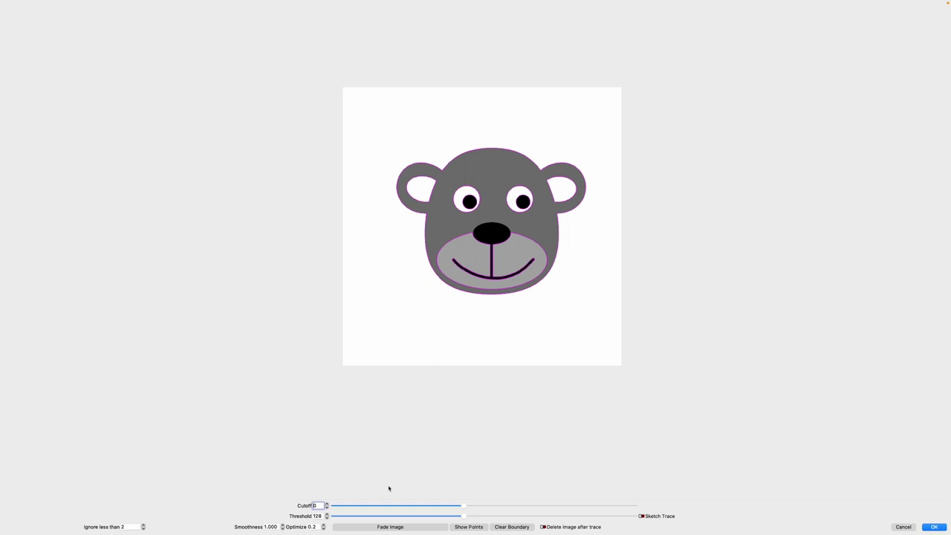
{"action": "left_click", "coordinate": [392, 527]}
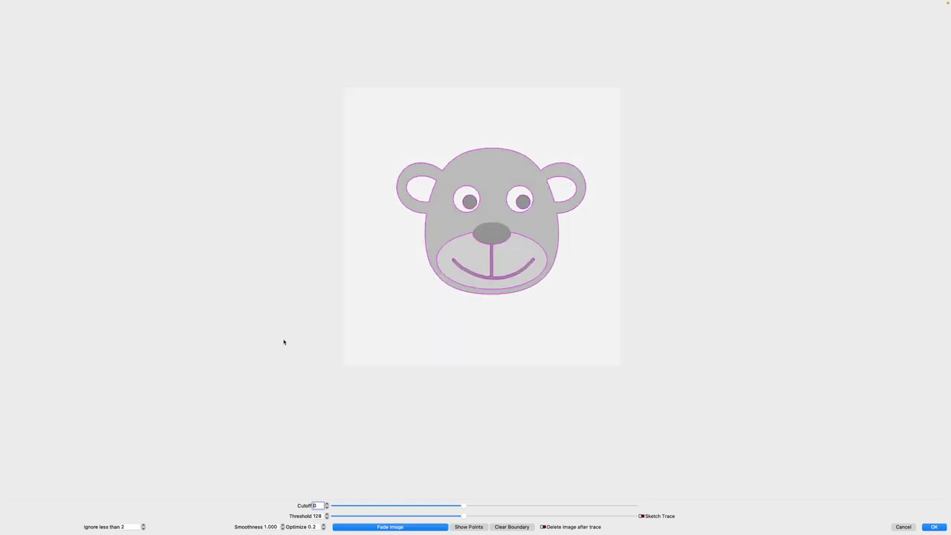
{"action": "scroll", "coordinate": [499, 216], "scroll_direction": "up", "scroll_amount": 3}
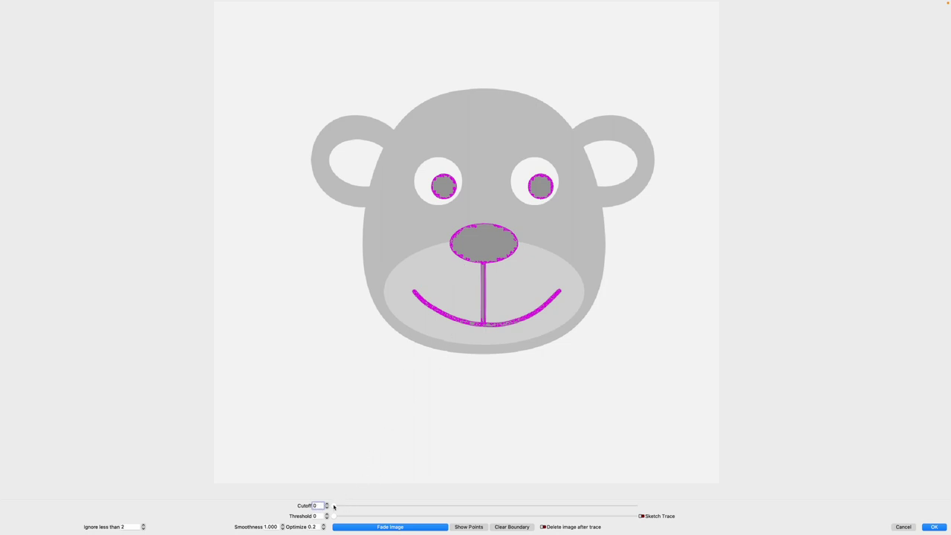
{"action": "left_click_drag", "start_coordinate": [336, 517], "coordinate": [344, 517]}
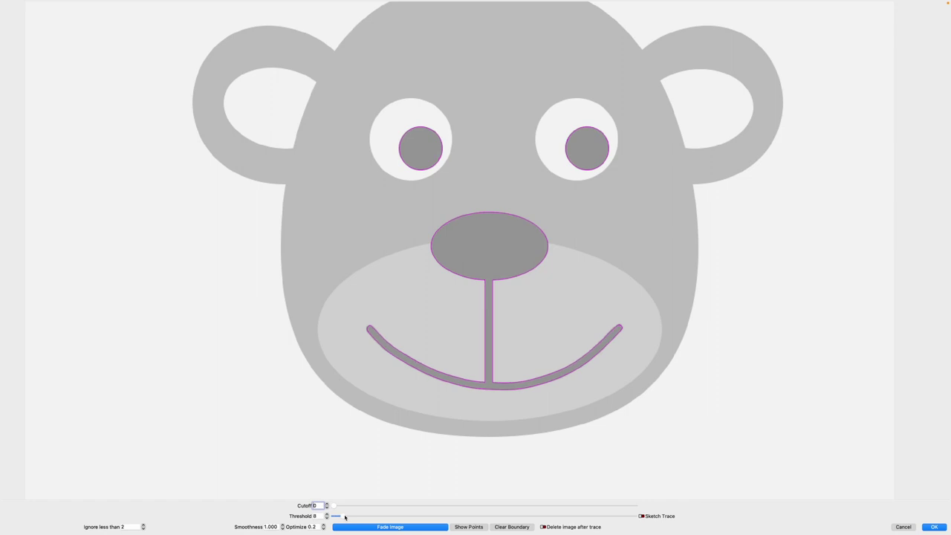
{"action": "left_click_drag", "start_coordinate": [344, 518], "coordinate": [347, 517]}
{"action": "left_click_drag", "start_coordinate": [347, 517], "coordinate": [446, 515]}
Raise the trace's Smoothness to 1.334 and examine the corners where the nose meets the vertical mouth line.
{"action": "scroll", "coordinate": [487, 282], "scroll_direction": "up", "scroll_amount": 6}
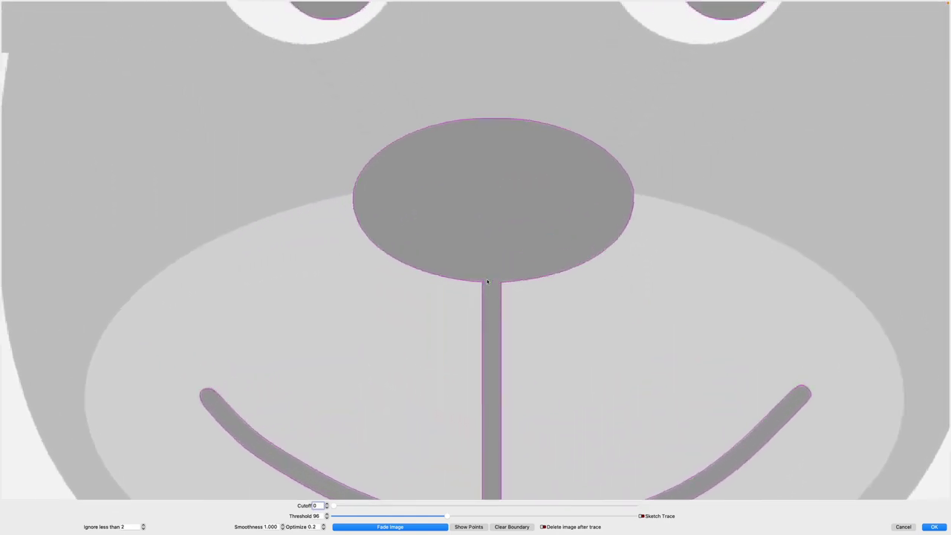
{"action": "scroll", "coordinate": [487, 281], "scroll_direction": "up", "scroll_amount": 8}
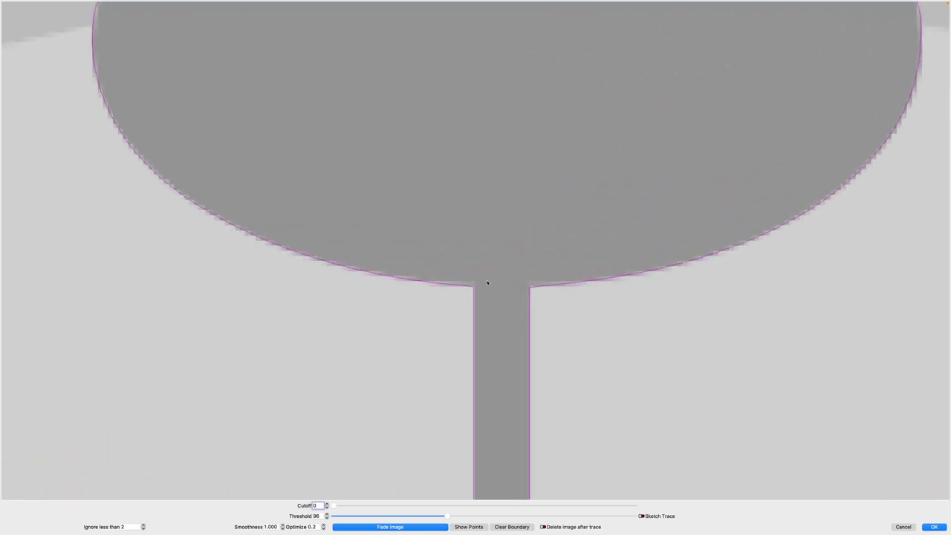
{"action": "scroll", "coordinate": [487, 281], "scroll_direction": "up", "scroll_amount": 2}
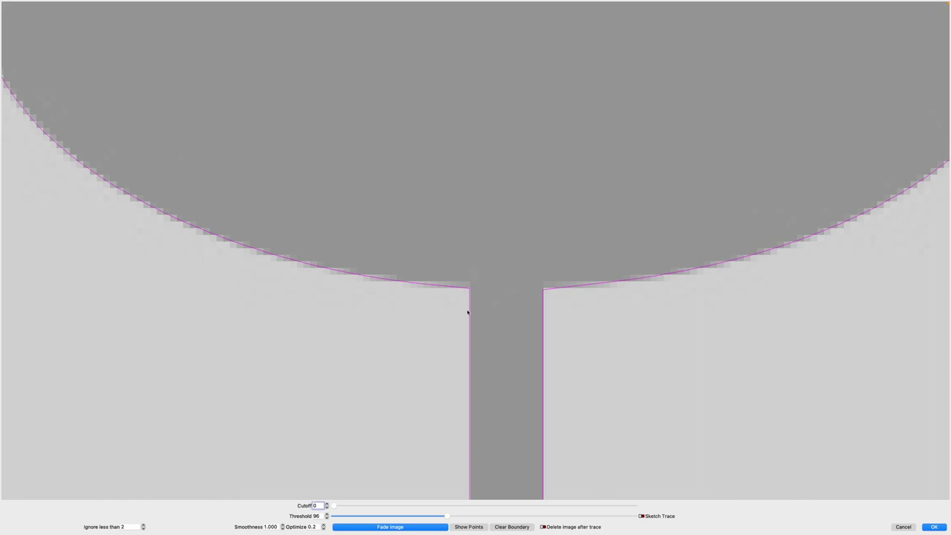
{"action": "left_click", "coordinate": [282, 524]}
{"action": "left_click", "coordinate": [281, 524]}
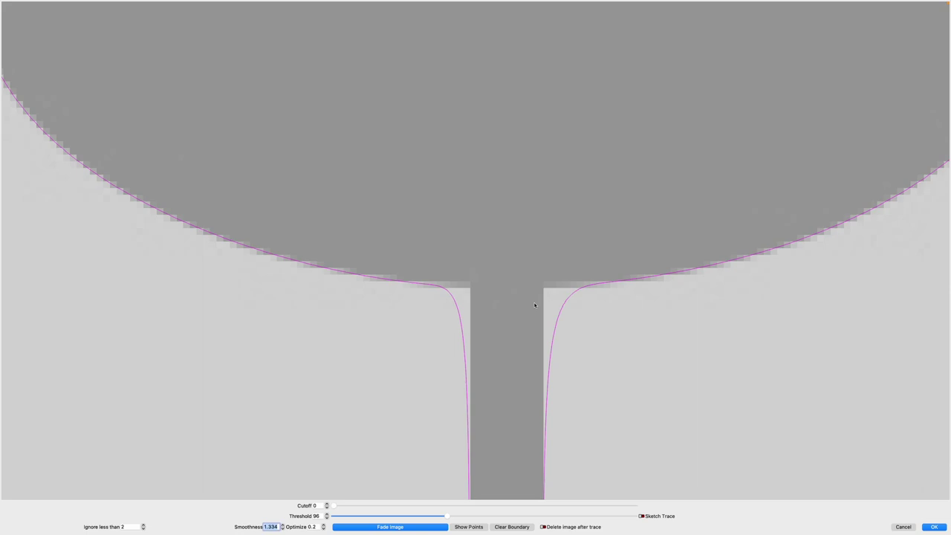
Set the trace's Smoothness back to 1.
{"action": "type", "text": "1"}
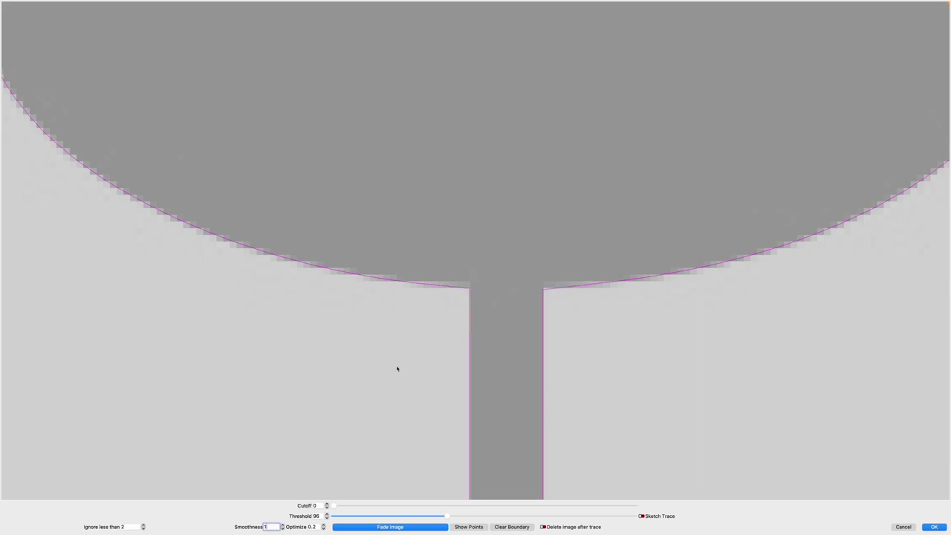
{"action": "scroll", "coordinate": [397, 368], "scroll_direction": "up", "scroll_amount": 2}
{"action": "key", "text": "Tab"}
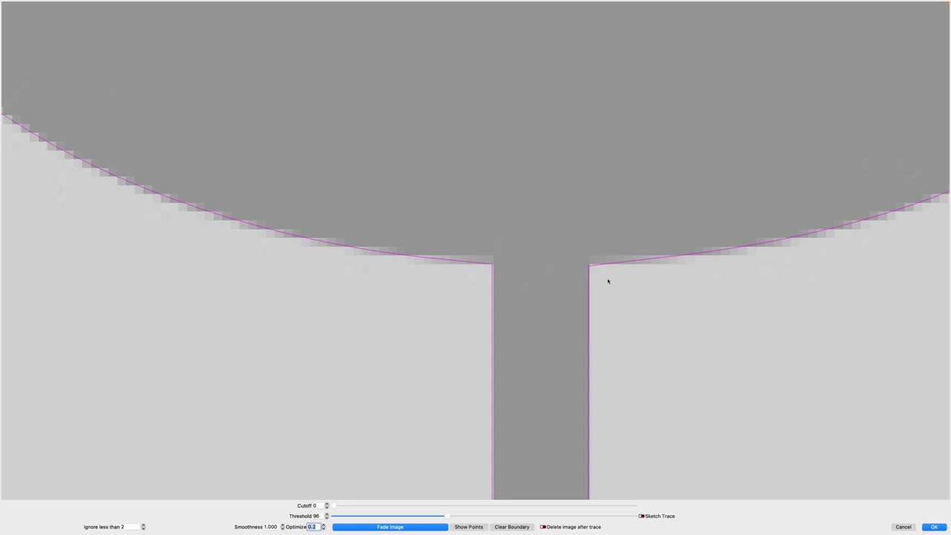
{"action": "scroll", "coordinate": [608, 281], "scroll_direction": "down", "scroll_amount": 3}
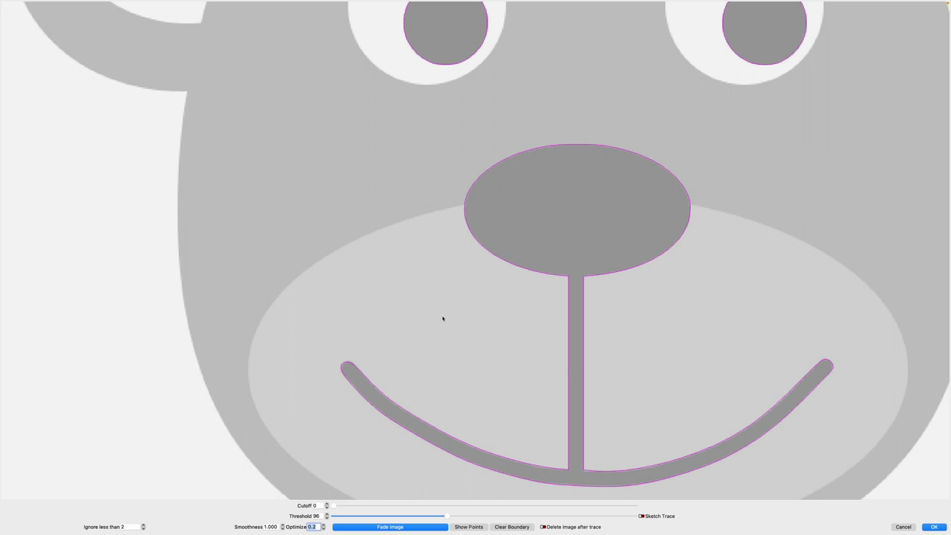
Show the trace points, set Optimize to 0.0 and examine the nodes around the bear's nose.
{"action": "scroll", "coordinate": [385, 131], "scroll_direction": "up", "scroll_amount": 3}
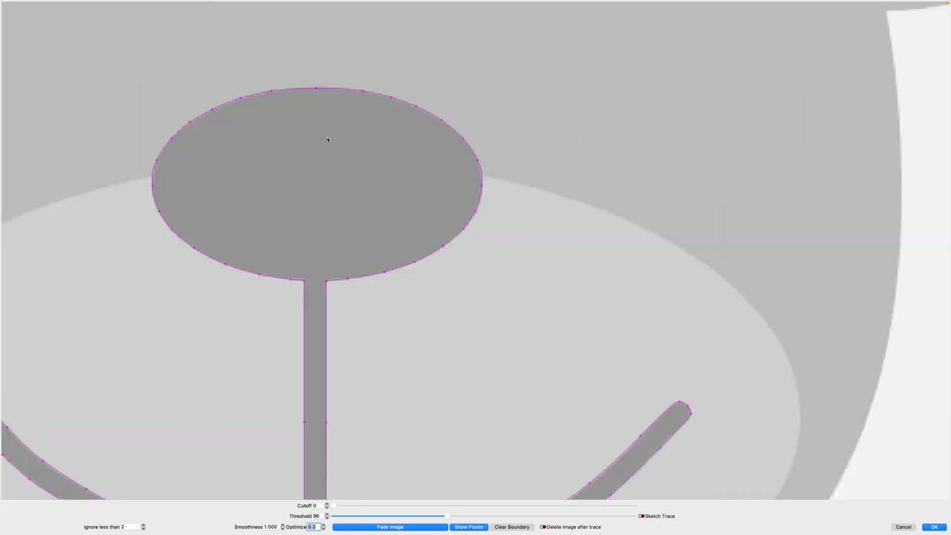
{"action": "left_click", "coordinate": [323, 525]}
{"action": "left_click", "coordinate": [323, 525]}
{"action": "scroll", "coordinate": [78, 130], "scroll_direction": "up", "scroll_amount": 3}
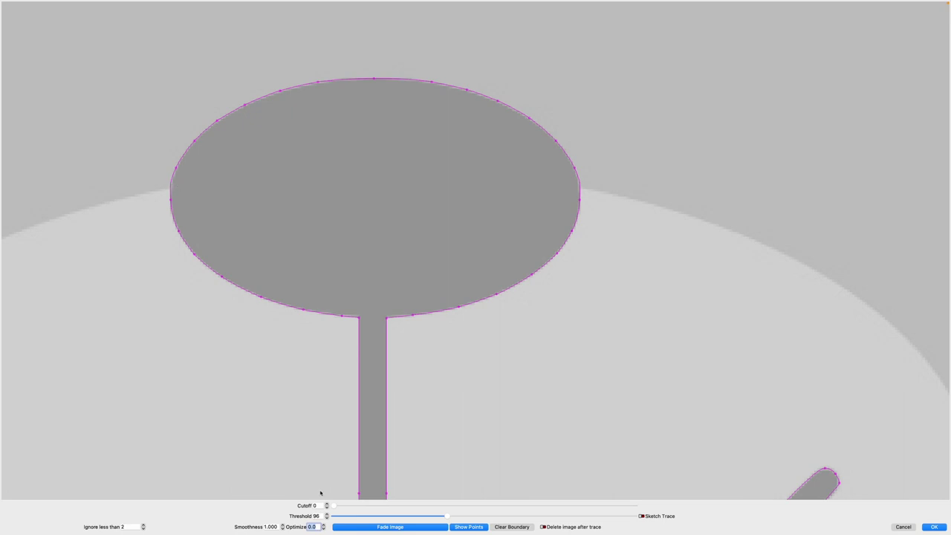
Set Optimize to 0.2, examine the nodes on the nose, mouth and pupils, and accept the trace.
{"action": "left_click", "coordinate": [324, 525]}
{"action": "scroll", "coordinate": [433, 227], "scroll_direction": "down", "scroll_amount": 5}
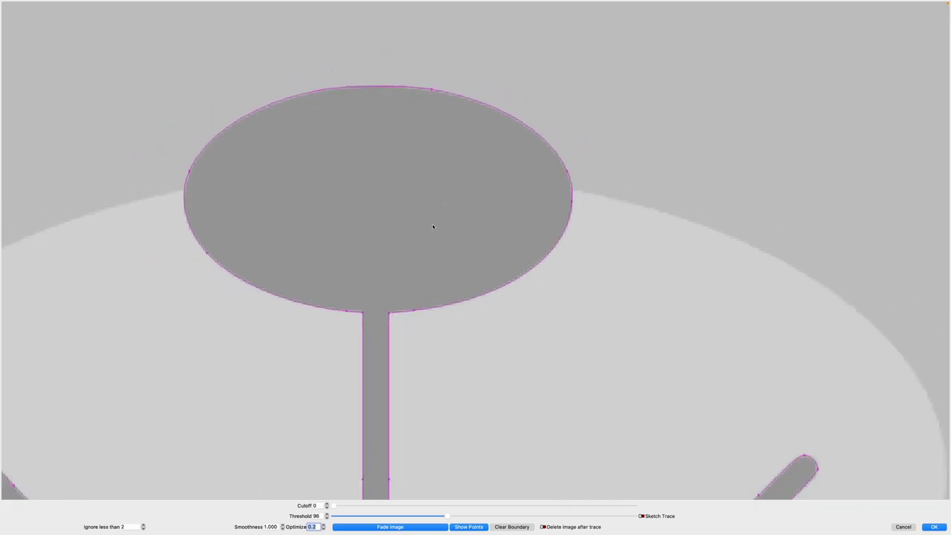
{"action": "scroll", "coordinate": [433, 226], "scroll_direction": "down", "scroll_amount": 3}
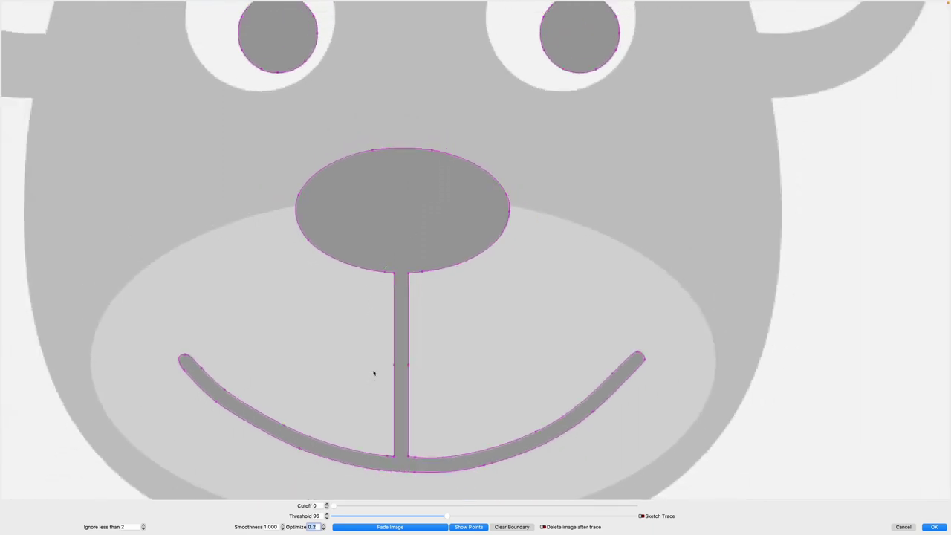
{"action": "scroll", "coordinate": [374, 370], "scroll_direction": "down", "scroll_amount": 3}
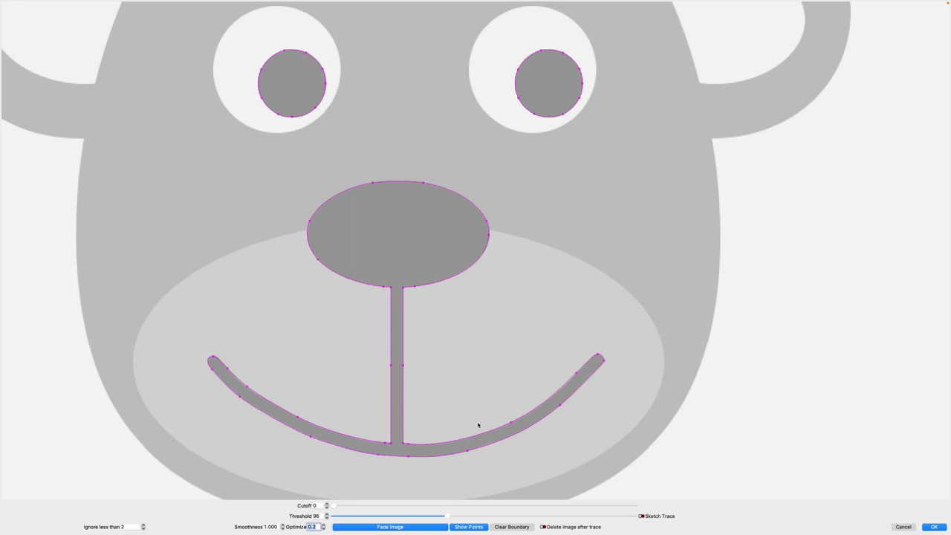
{"action": "left_click", "coordinate": [477, 528]}
{"action": "left_click", "coordinate": [938, 527]}
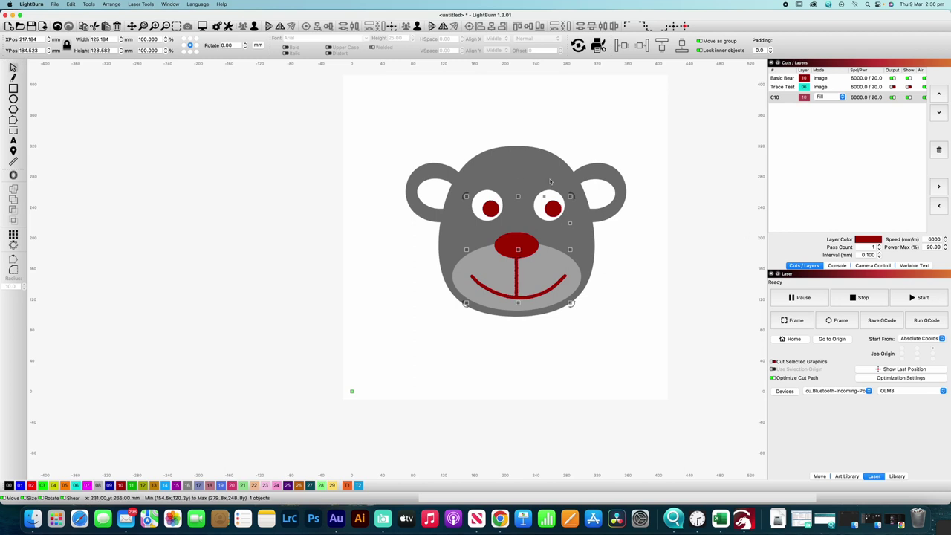
Trace the bear image again with Cutoff 0 and Threshold 128 to outline the head, and accept the trace.
{"action": "left_click", "coordinate": [651, 145]}
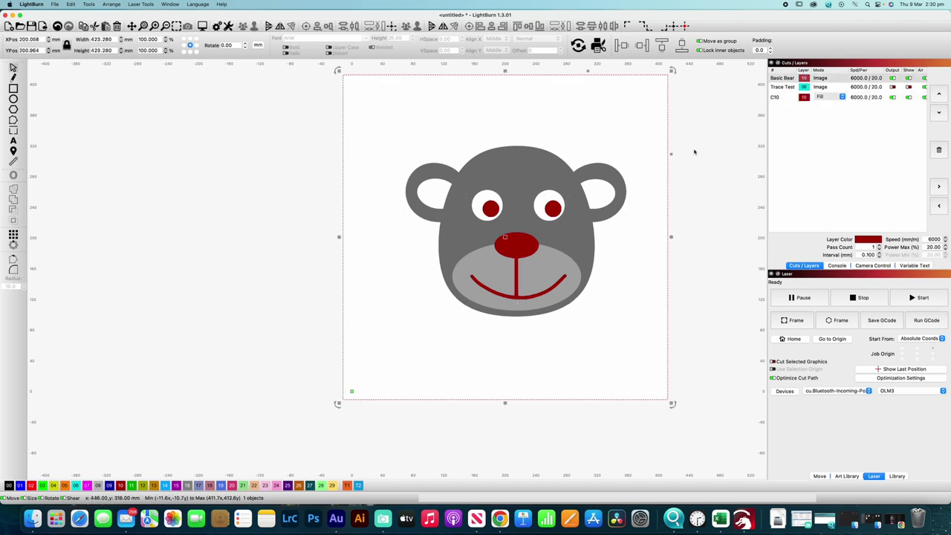
{"action": "right_click", "coordinate": [649, 144]}
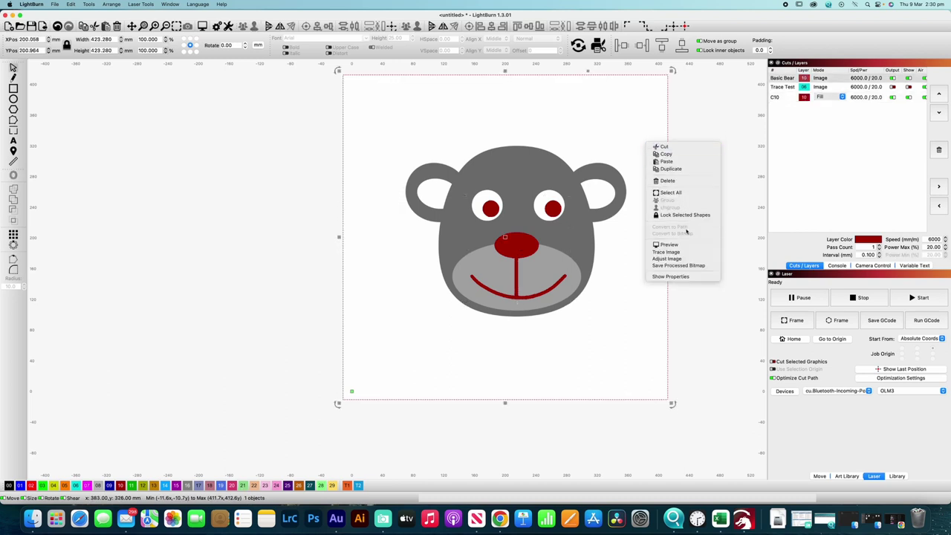
{"action": "left_click", "coordinate": [676, 252]}
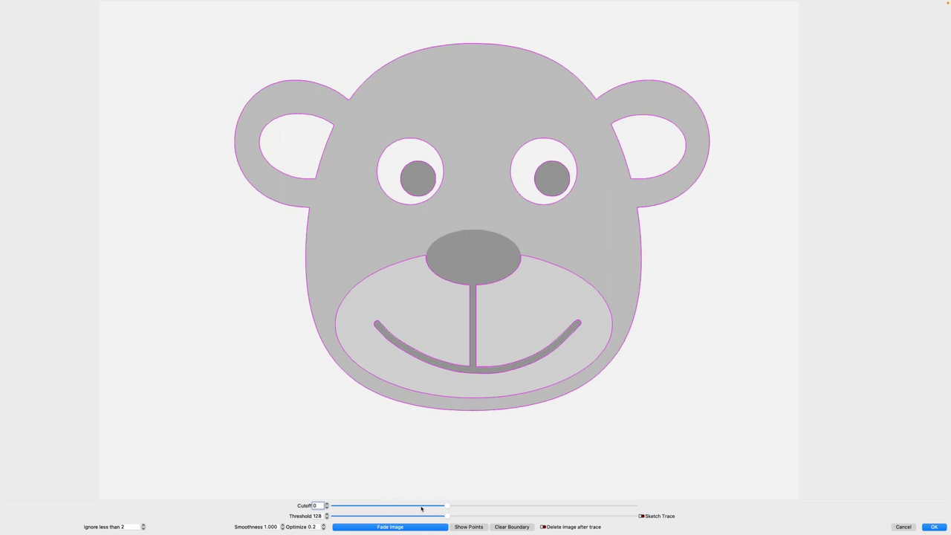
{"action": "left_click", "coordinate": [933, 526]}
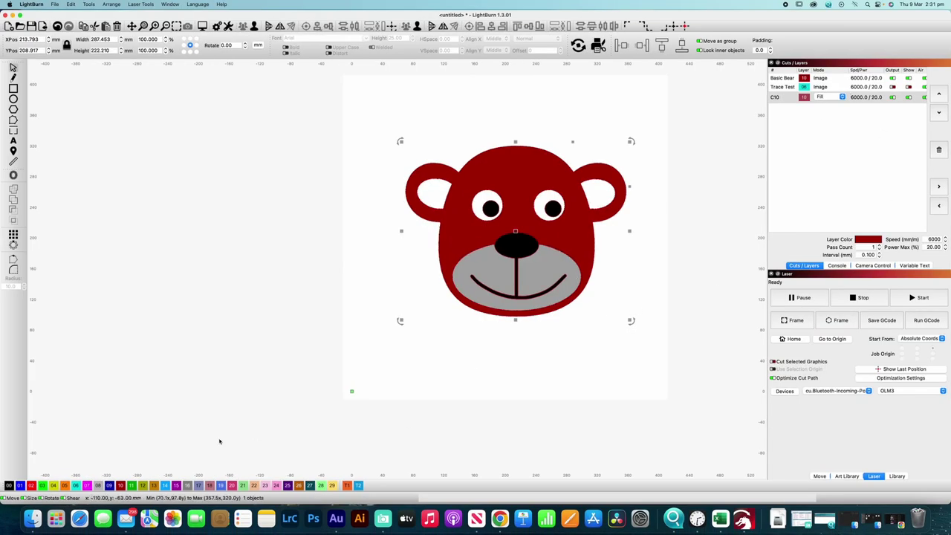
Assign the traced head to green layer 03 and move that layer above C10 in the layer order.
{"action": "left_click", "coordinate": [42, 486]}
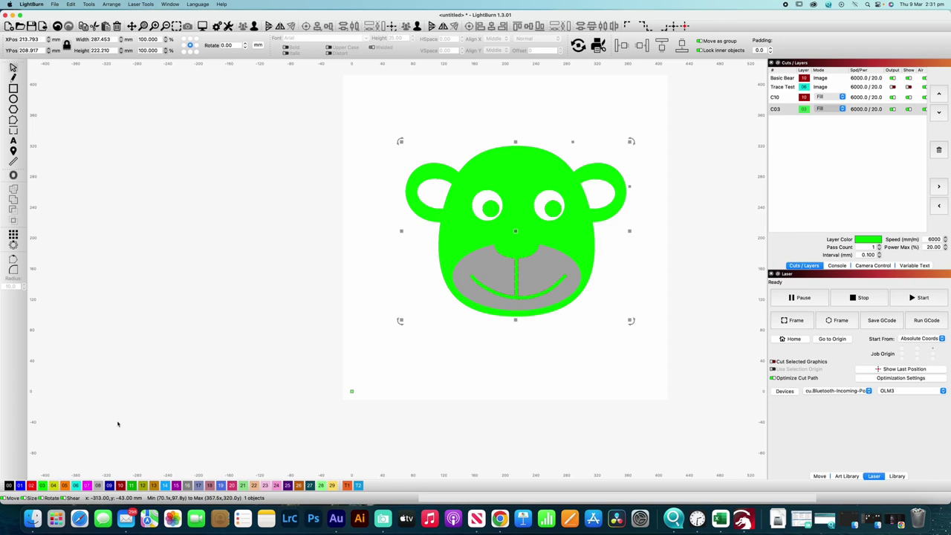
{"action": "left_click_drag", "start_coordinate": [858, 109], "coordinate": [857, 98]}
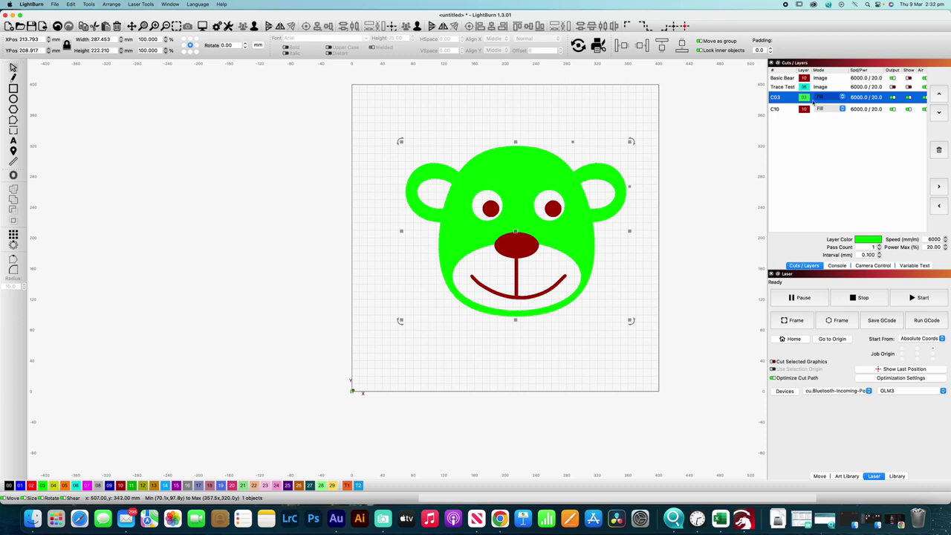
Toggle the visibility of layer C10 to compare the head with and without the separate nose, mouth and pupils.
{"action": "left_click", "coordinate": [907, 109]}
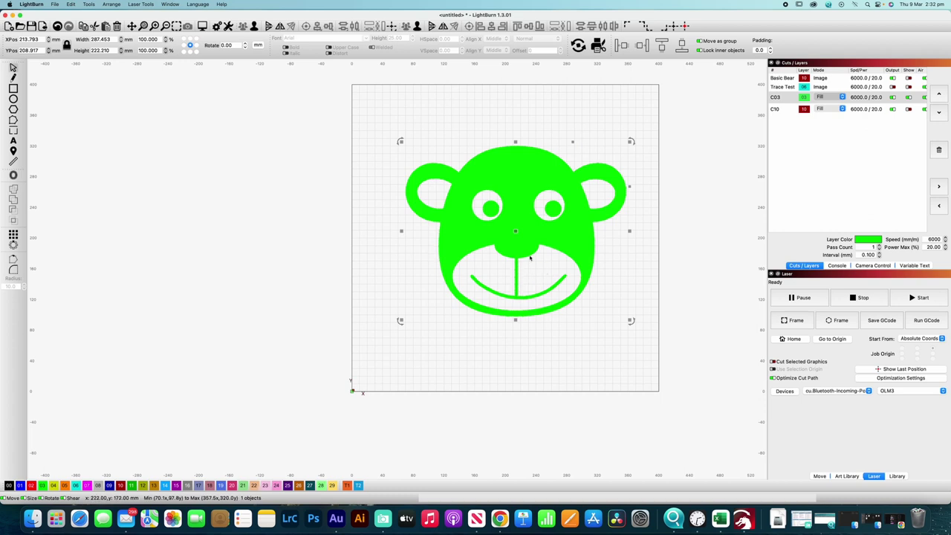
{"action": "left_click", "coordinate": [907, 108]}
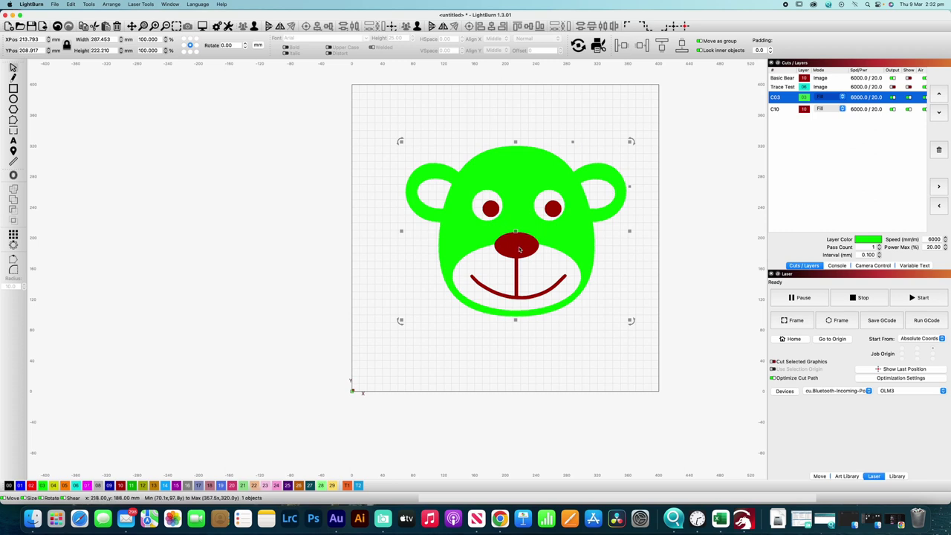
{"action": "left_click", "coordinate": [907, 110]}
{"action": "left_click", "coordinate": [908, 109]}
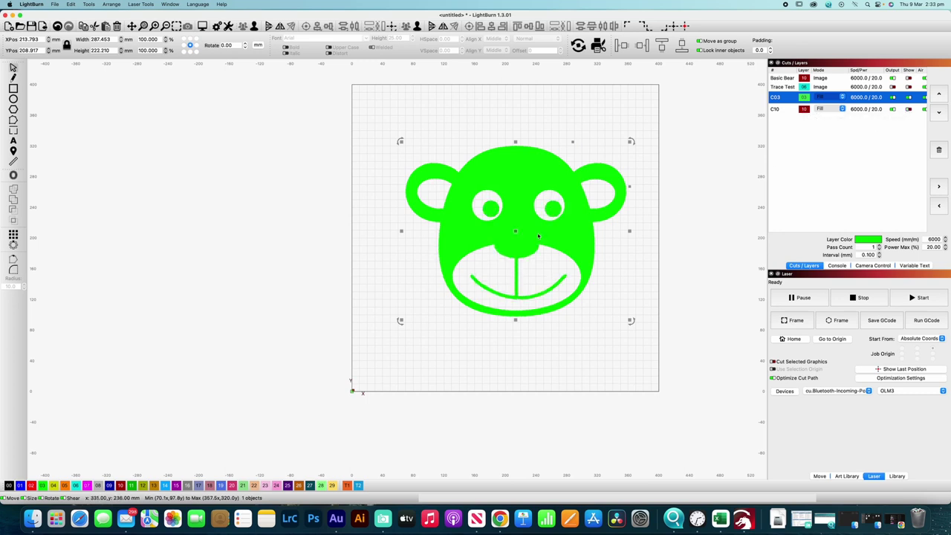
Fade the bear image in the trace preview and set Cutoff to 154 and Threshold to 180 for the muzzle.
{"action": "scroll", "coordinate": [549, 233], "scroll_direction": "down", "scroll_amount": 1}
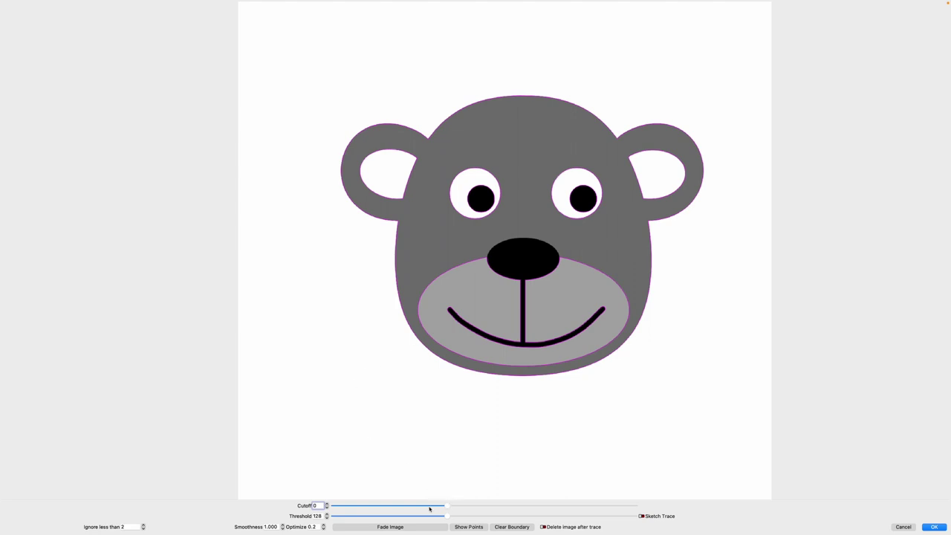
{"action": "left_click", "coordinate": [401, 527]}
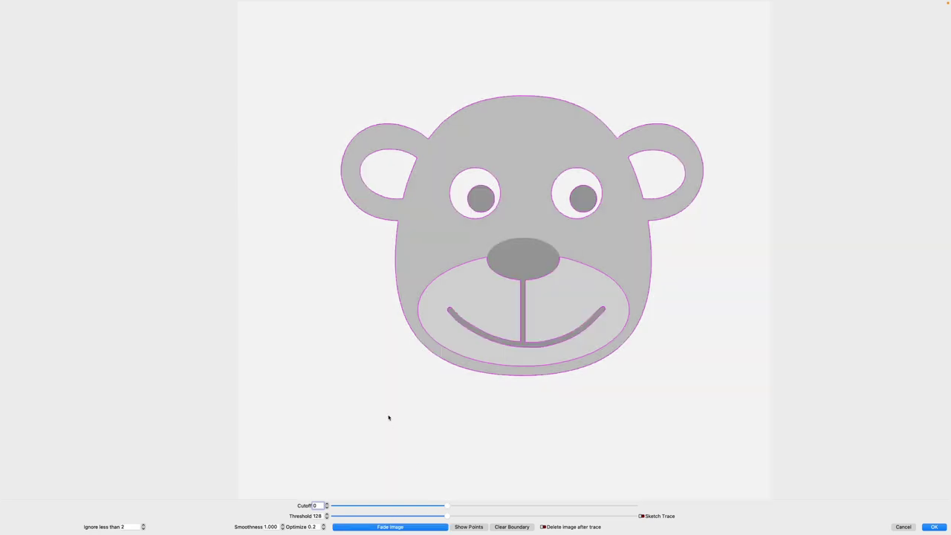
{"action": "mouse_move", "coordinate": [447, 517]}
{"action": "left_mouse_down"}
{"action": "mouse_move", "coordinate": [367, 518]}
{"action": "mouse_move", "coordinate": [502, 518]}
{"action": "left_mouse_up"}
{"action": "mouse_move", "coordinate": [502, 518]}
{"action": "left_mouse_down"}
{"action": "mouse_move", "coordinate": [544, 518]}
{"action": "mouse_move", "coordinate": [516, 516]}
{"action": "left_mouse_up"}
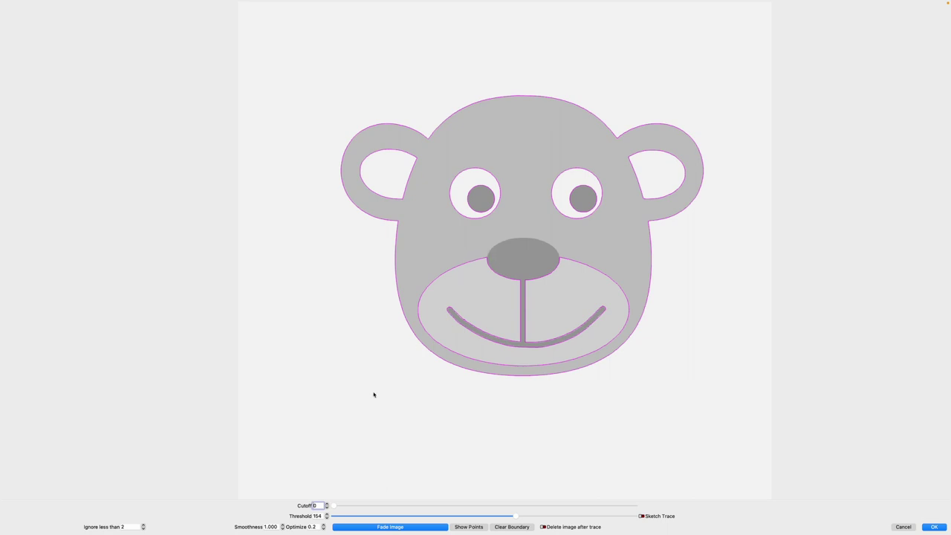
{"action": "scroll", "coordinate": [354, 465], "scroll_direction": "down", "scroll_amount": 2}
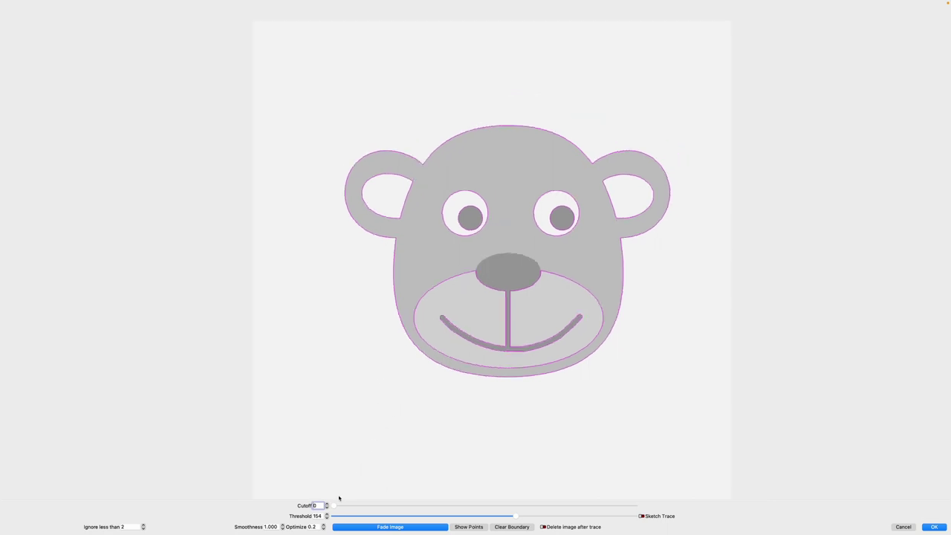
{"action": "left_click_drag", "start_coordinate": [334, 505], "coordinate": [509, 345]}
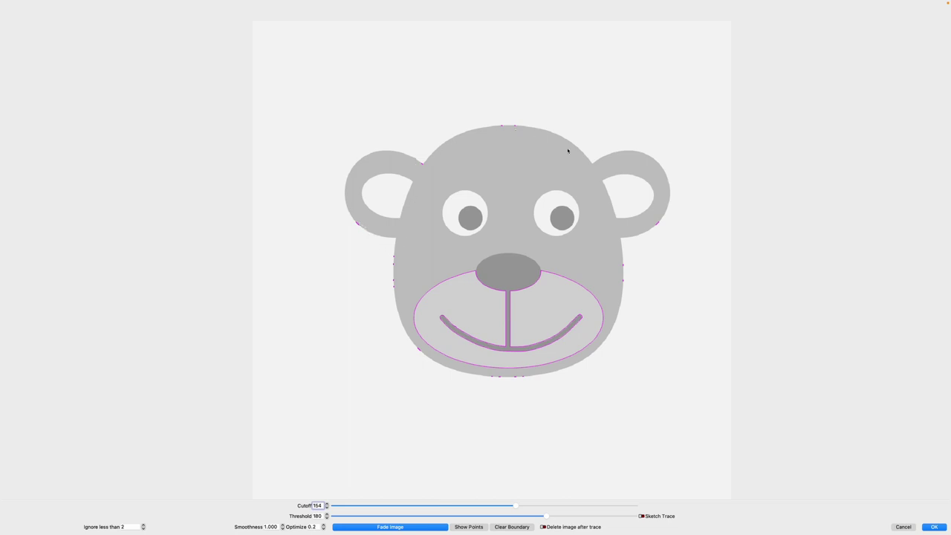
Ignore trace details smaller than 50, accept the trace and assign the muzzle to dark blue layer 09.
{"action": "left_click", "coordinate": [131, 526]}
{"action": "type", "text": "50"}
{"action": "left_click", "coordinate": [933, 526]}
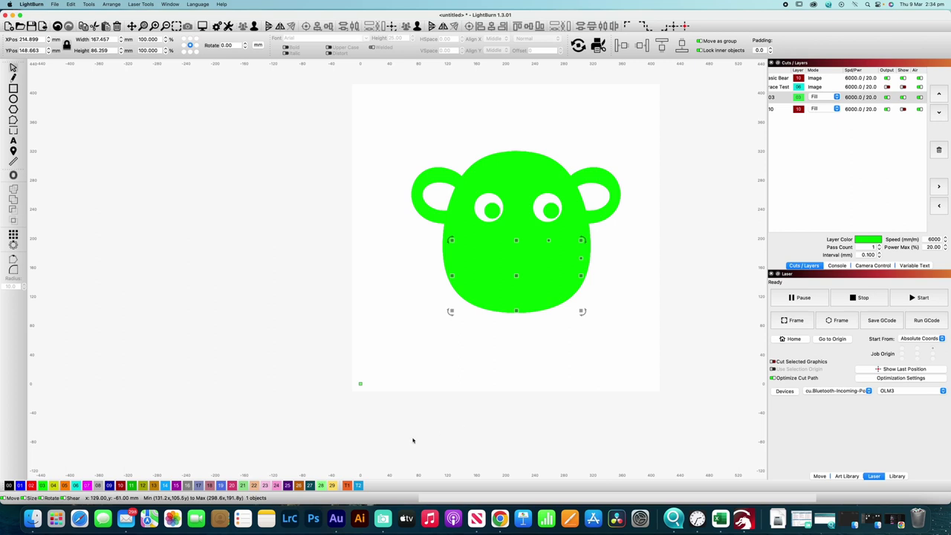
{"action": "left_click", "coordinate": [109, 485]}
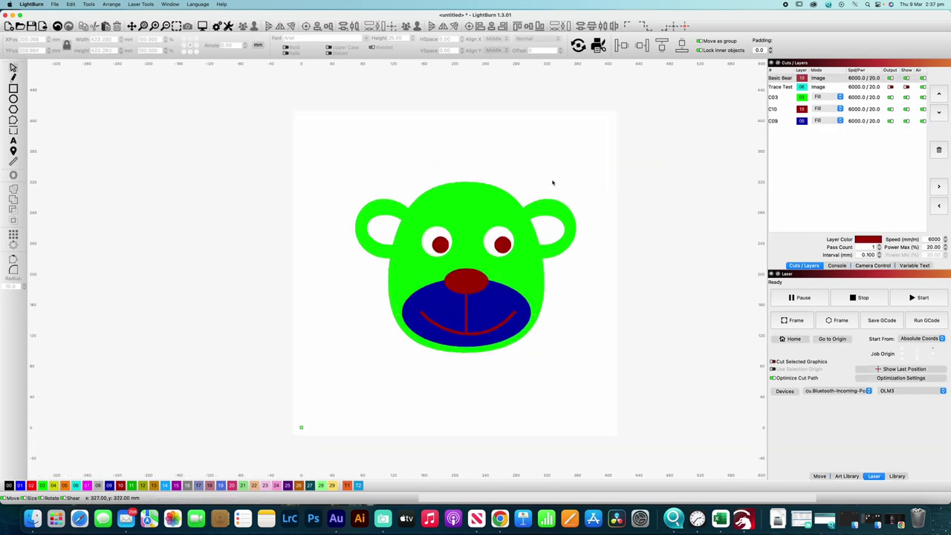
Offset the head shape outward by 0.10 mm with round corners and outer shapes only.
{"action": "scroll", "coordinate": [559, 186], "scroll_direction": "up", "scroll_amount": 1}
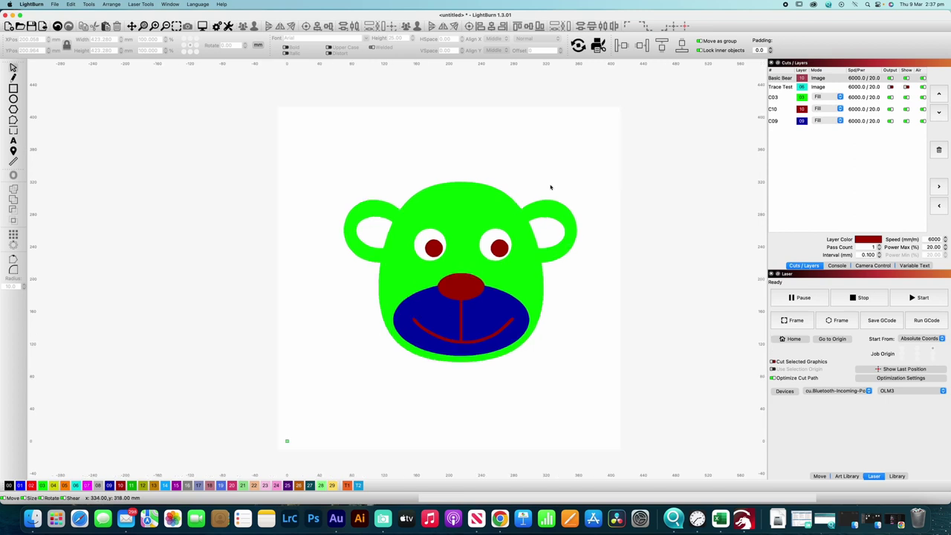
{"action": "left_click", "coordinate": [494, 209]}
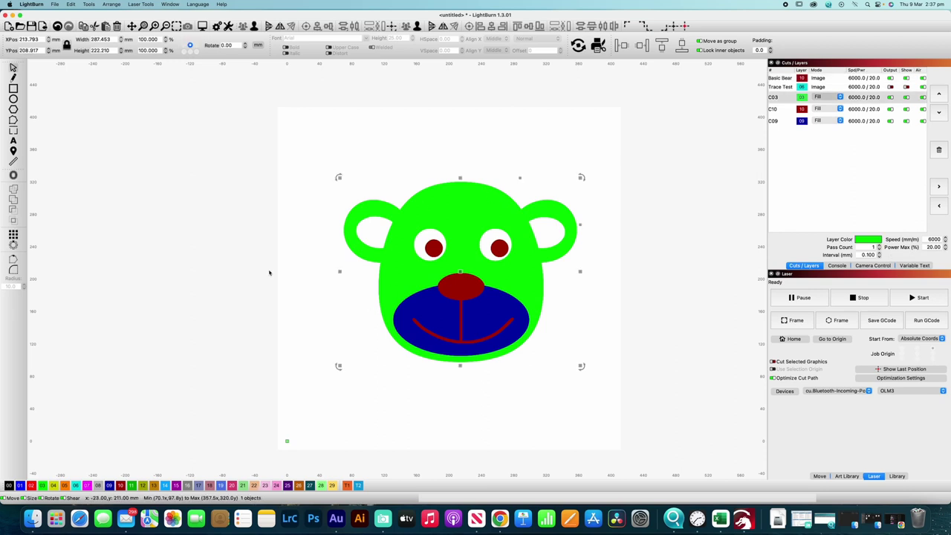
{"action": "left_click", "coordinate": [13, 175]}
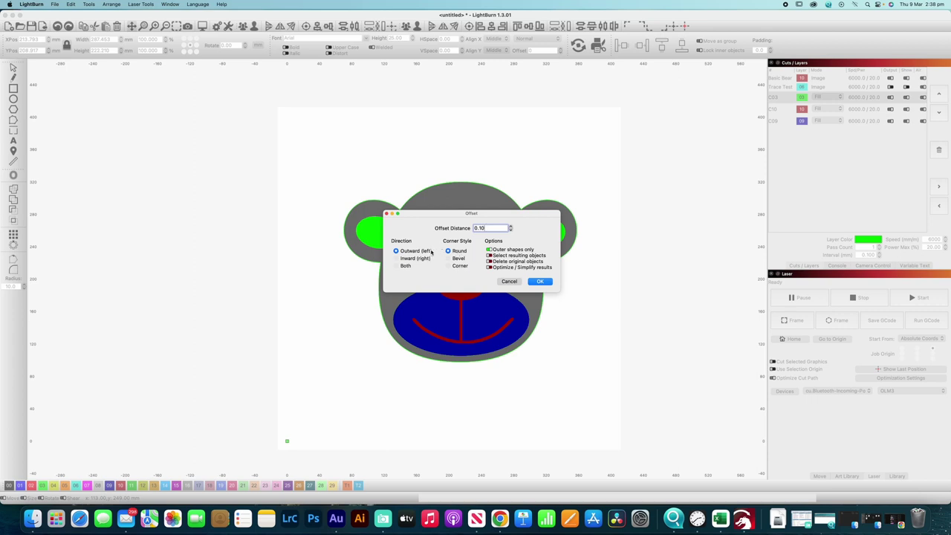
{"action": "left_click", "coordinate": [540, 281]}
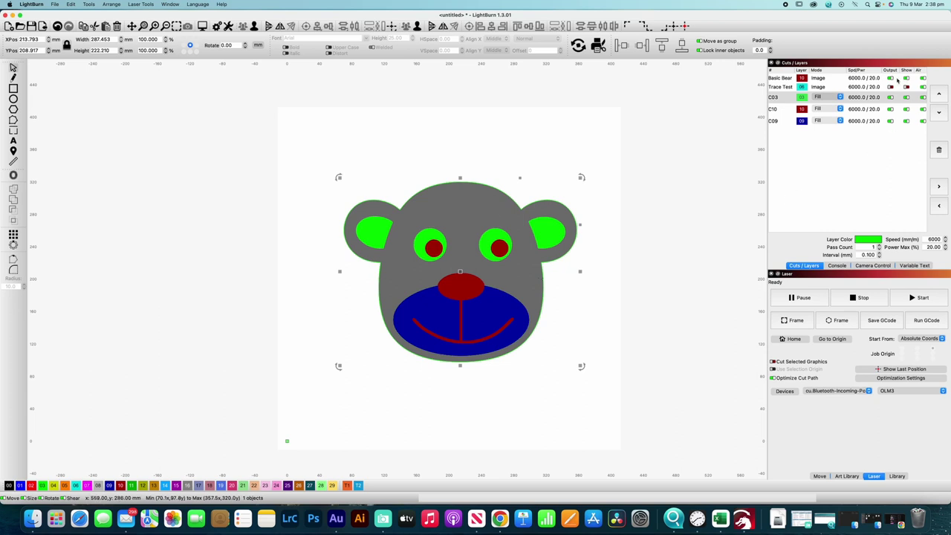
Turn off output and display of the Basic Bear layer and assign the offset head outline to orange layer 05.
{"action": "left_click", "coordinate": [890, 78]}
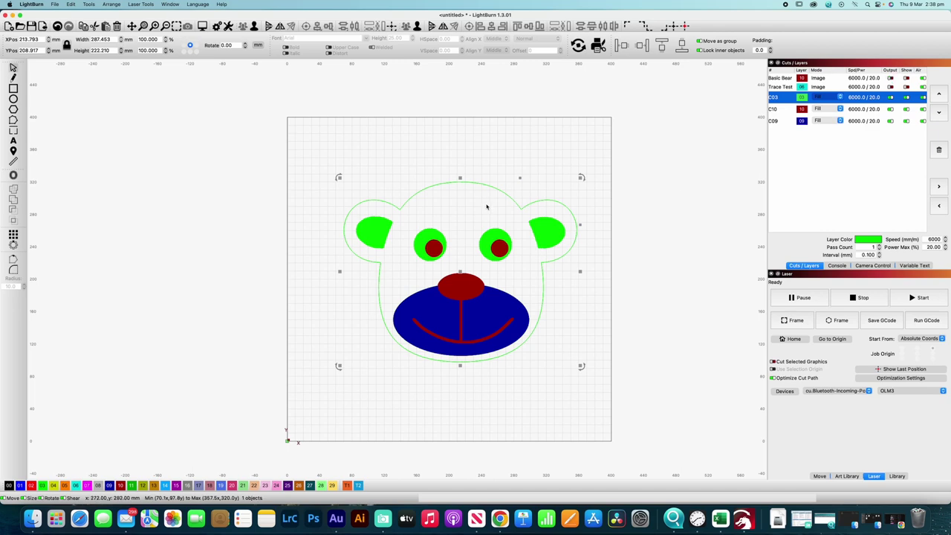
{"action": "scroll", "coordinate": [464, 161], "scroll_direction": "up", "scroll_amount": 8}
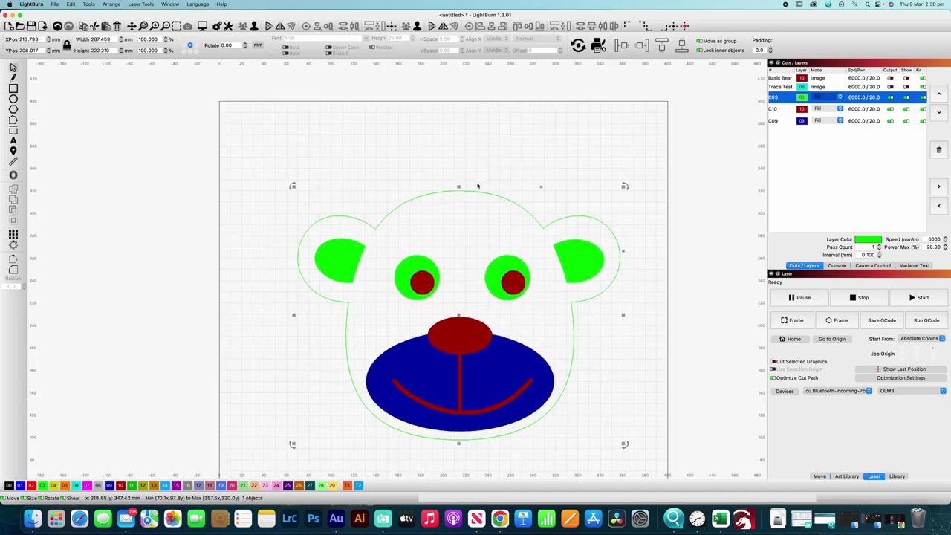
{"action": "scroll", "coordinate": [545, 234], "scroll_direction": "up", "scroll_amount": 8}
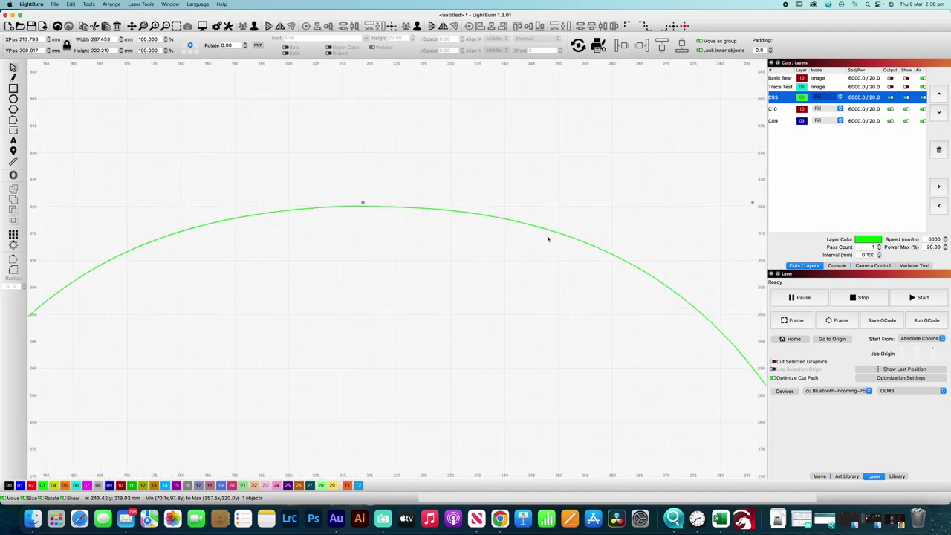
{"action": "scroll", "coordinate": [547, 238], "scroll_direction": "up", "scroll_amount": 3}
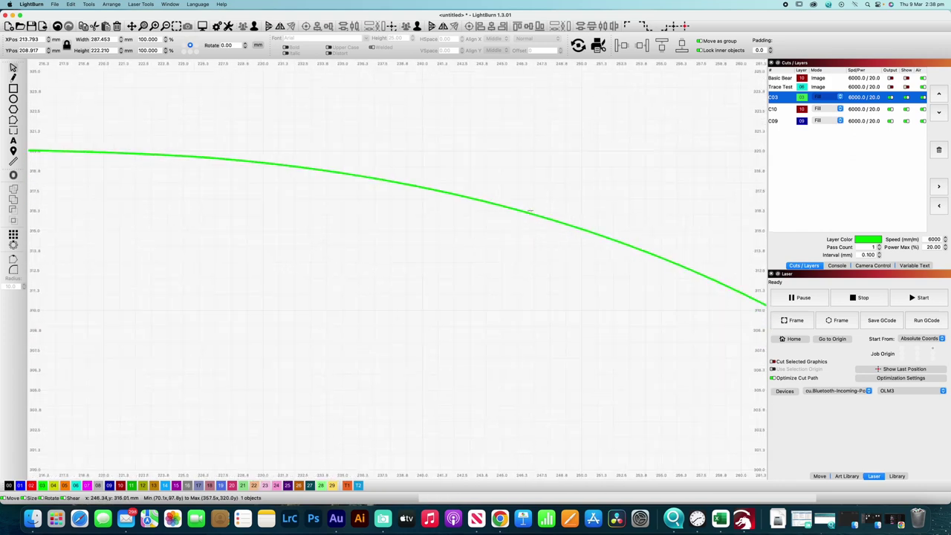
{"action": "left_click", "coordinate": [542, 197]}
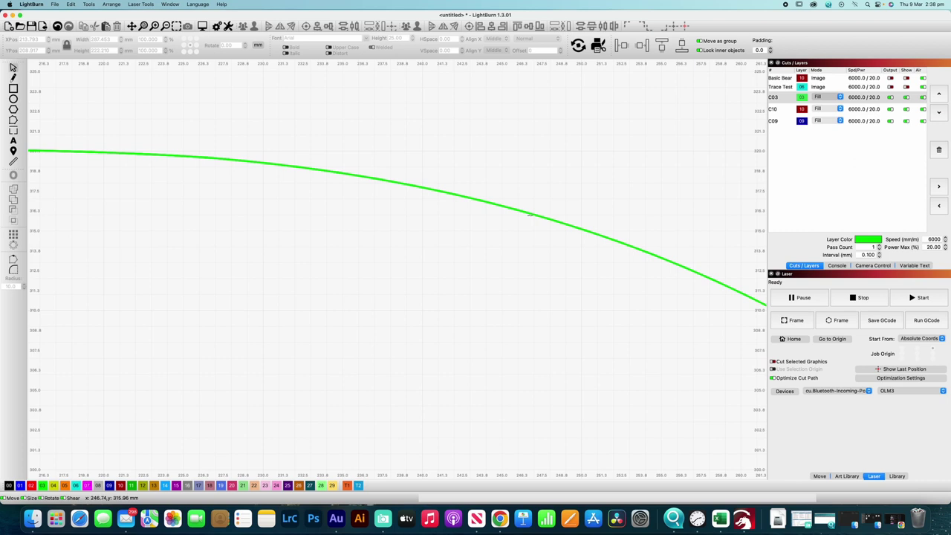
{"action": "left_click", "coordinate": [532, 213]}
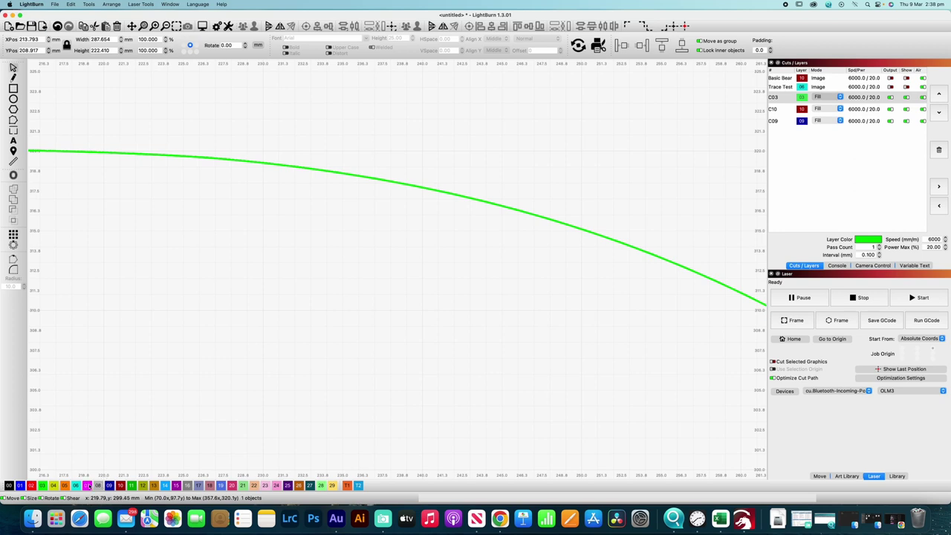
{"action": "left_click", "coordinate": [64, 485]}
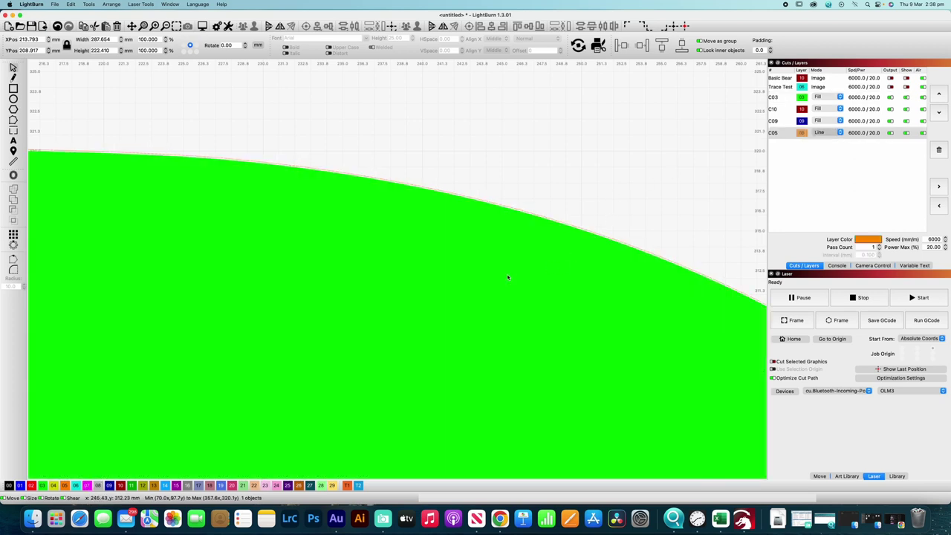
{"action": "scroll", "coordinate": [508, 277], "scroll_direction": "down", "scroll_amount": 6}
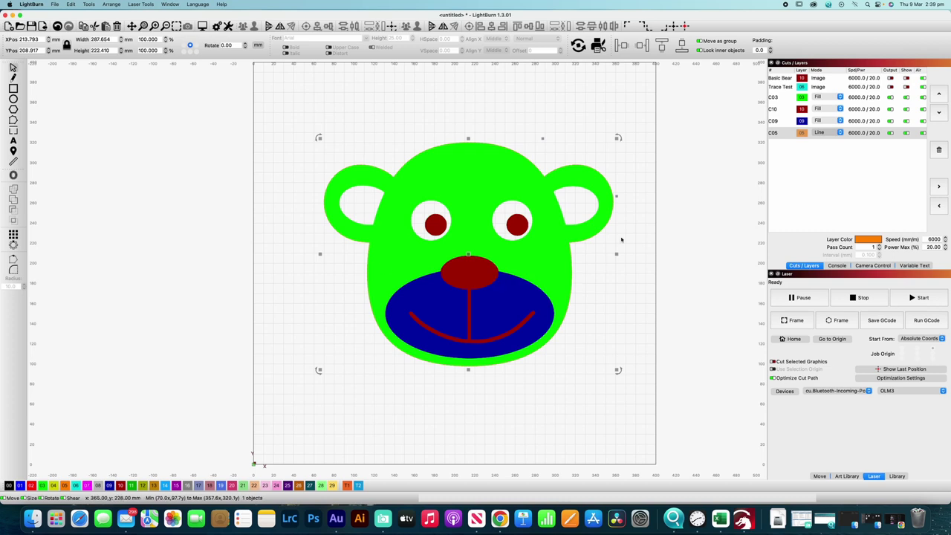
Check the head beneath dark red layer C10, and assign the extra eyes, nose and mouth shape to purple layer 15.
{"action": "left_click", "coordinate": [776, 108]}
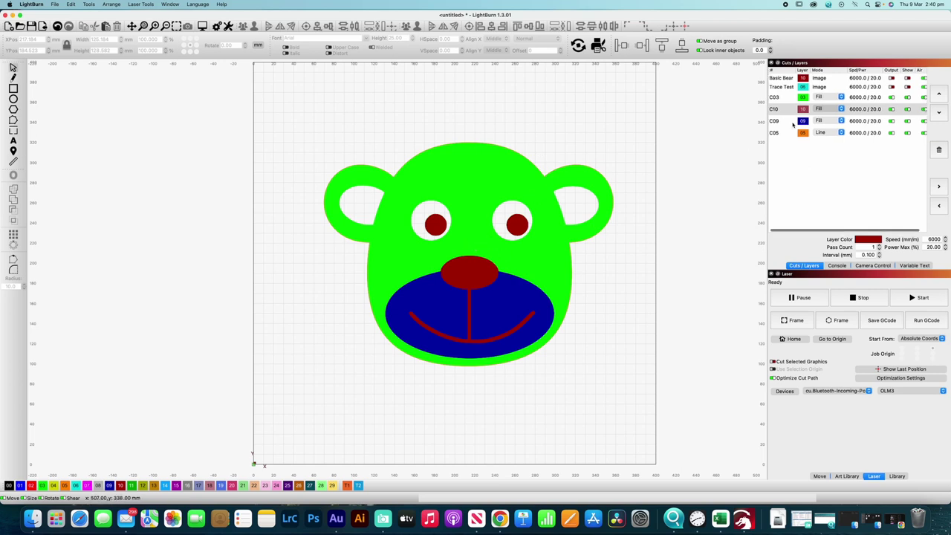
{"action": "left_click", "coordinate": [906, 110]}
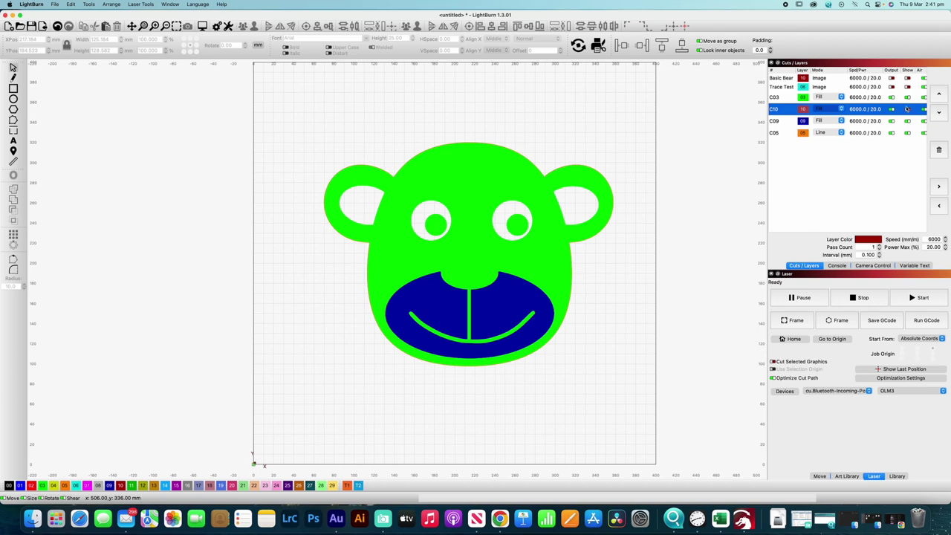
{"action": "left_click", "coordinate": [486, 274]}
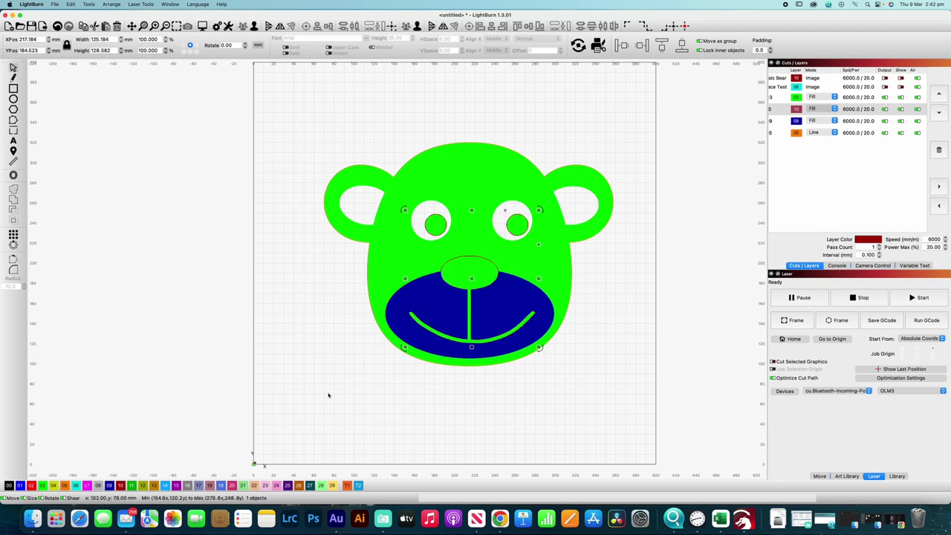
{"action": "left_click", "coordinate": [176, 485]}
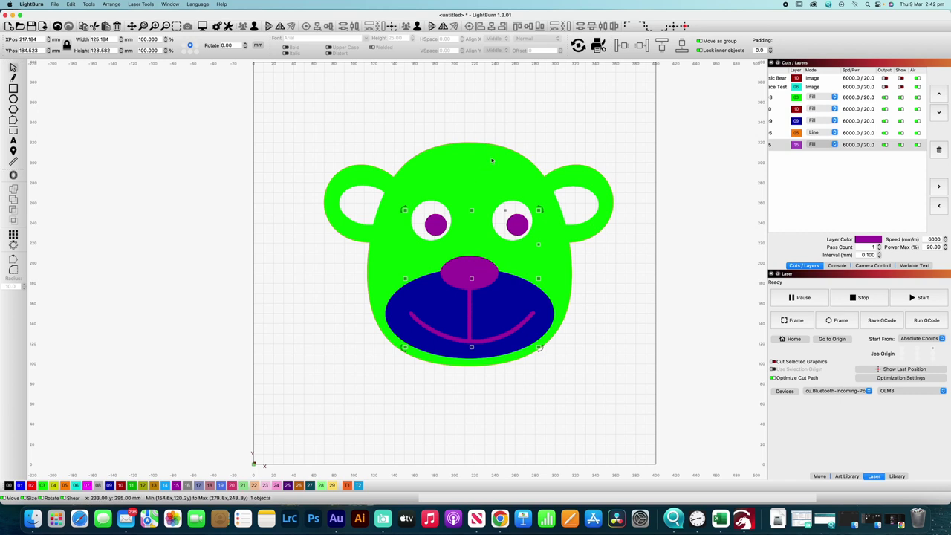
{"action": "left_click", "coordinate": [527, 137]}
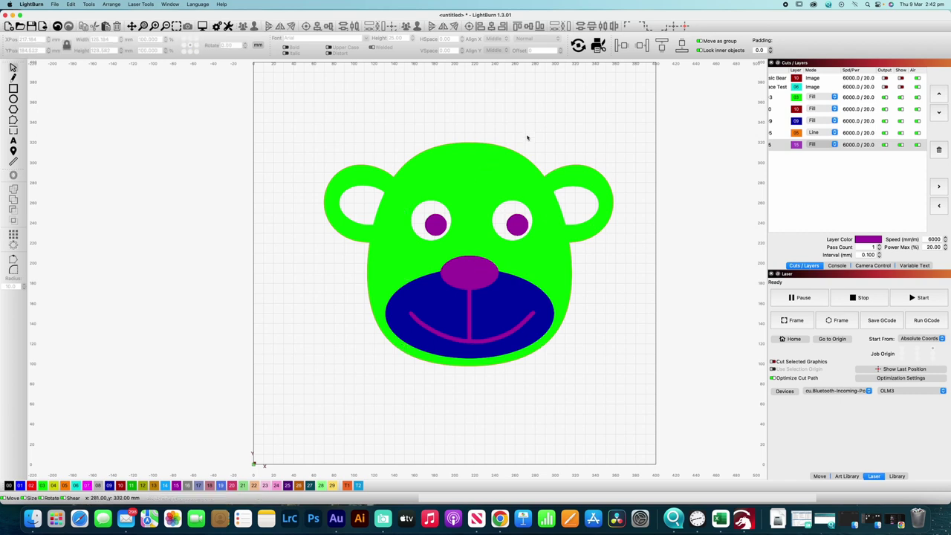
Subtract the purple eyes, nose and mouth shape from the green head shape.
{"action": "left_click", "coordinate": [484, 170]}
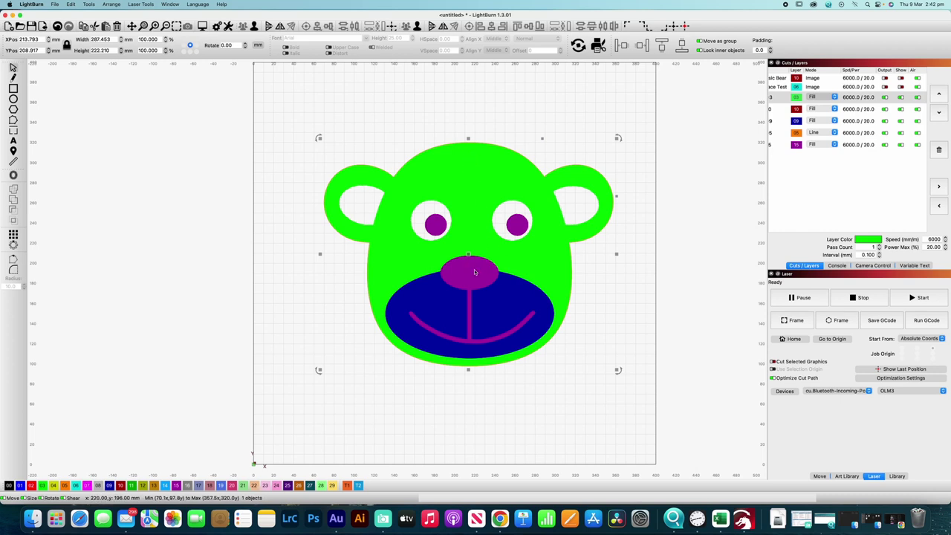
{"action": "left_click", "coordinate": [465, 248], "text": "shift"}
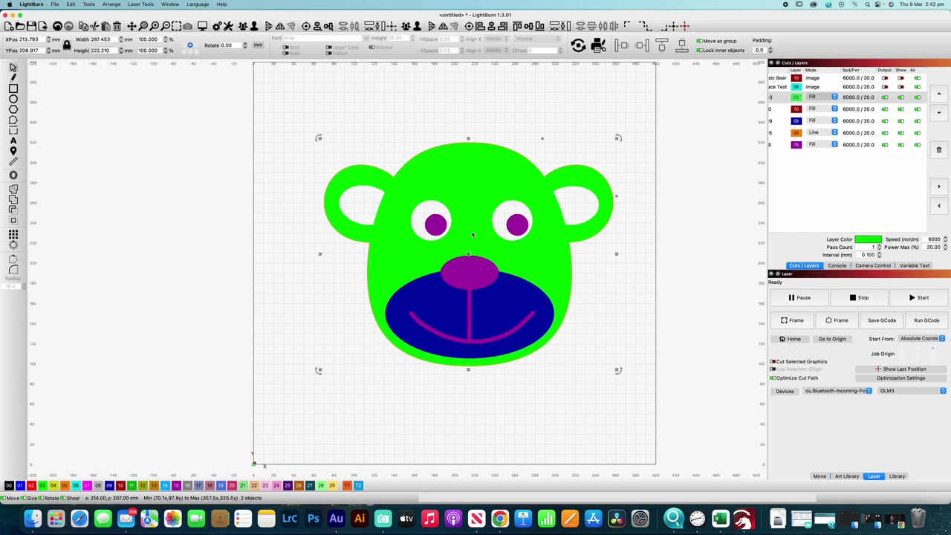
{"action": "left_click", "coordinate": [13, 211]}
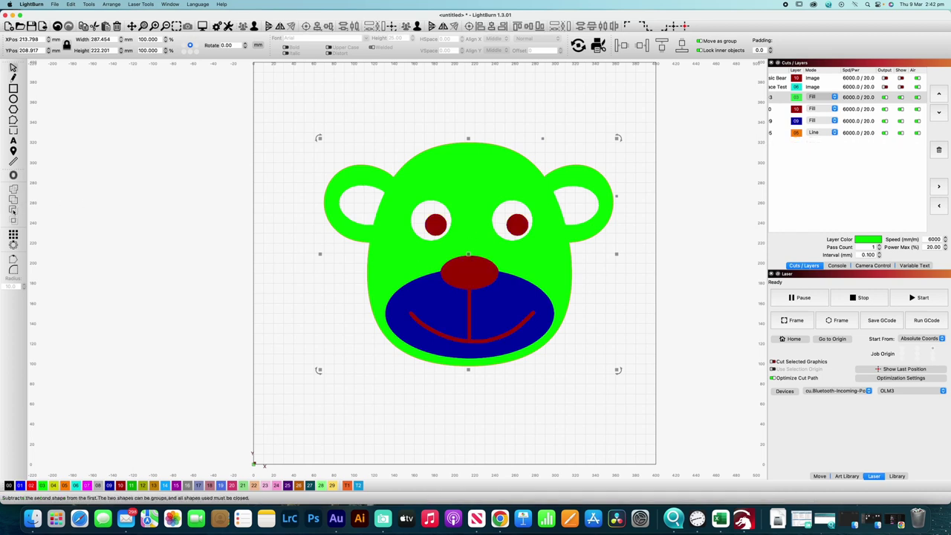
Hide dark red layer C10 to inspect the head's cut-outs for the eyes and nose, and show it again.
{"action": "left_click", "coordinate": [900, 109]}
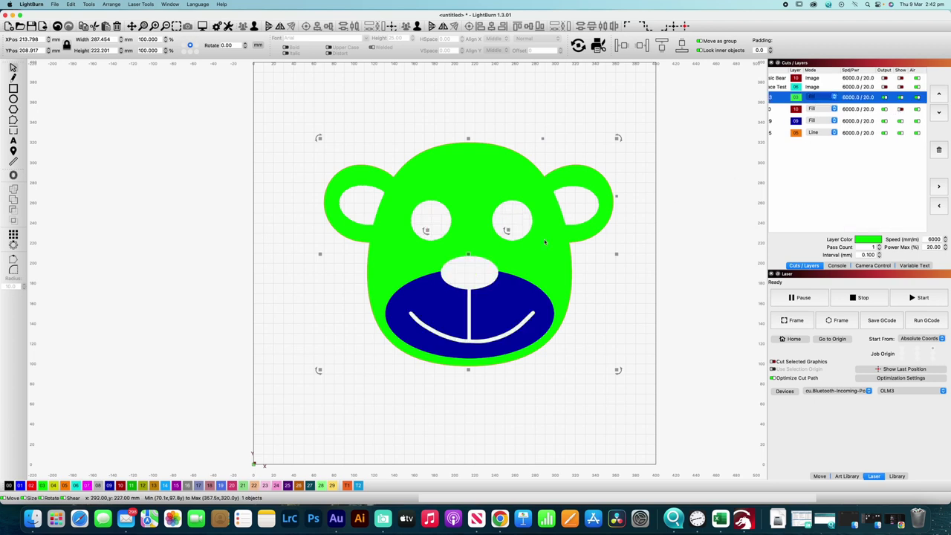
{"action": "left_click", "coordinate": [643, 235]}
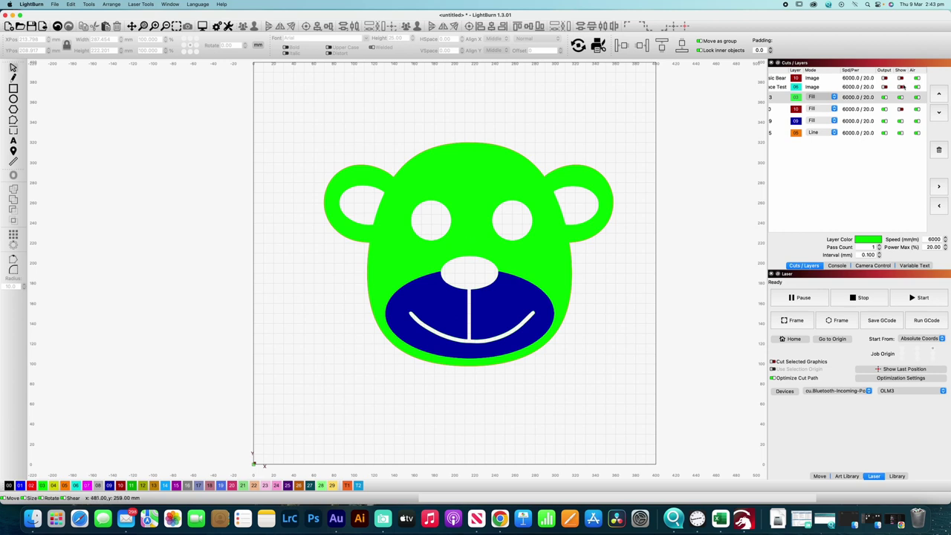
{"action": "left_click", "coordinate": [901, 109]}
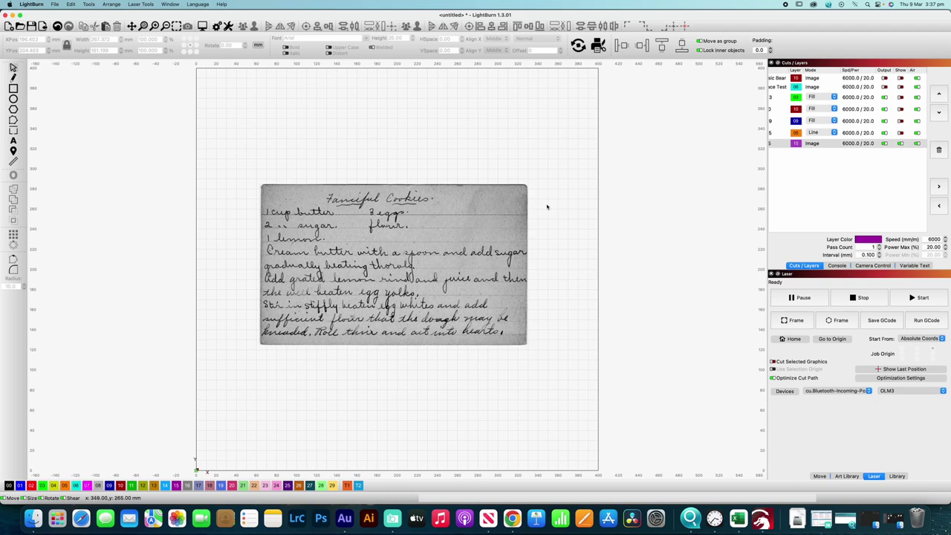
Start tracing the Fanciful Cookies recipe card, enable Sketch Trace and compare the trace lines with the image faded and unfaded.
{"action": "scroll", "coordinate": [517, 207], "scroll_direction": "up", "scroll_amount": 1}
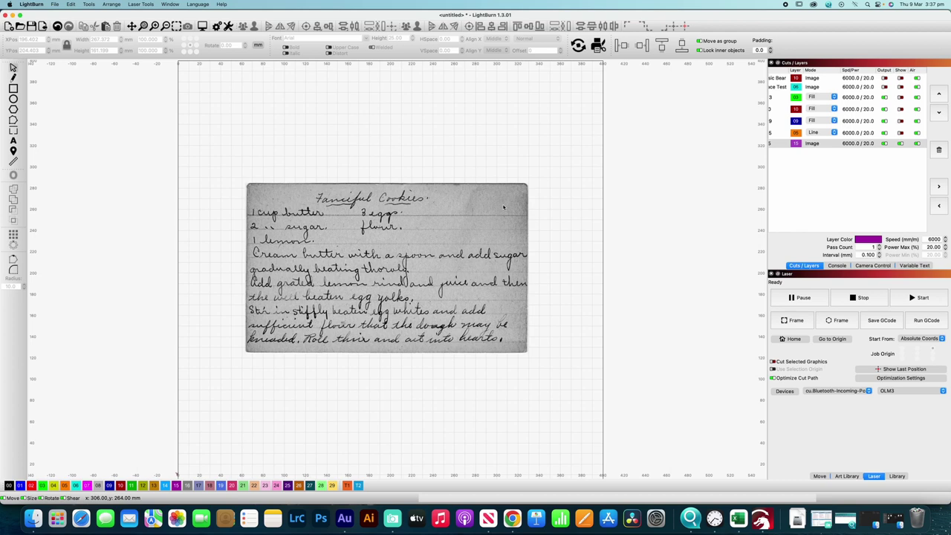
{"action": "left_click", "coordinate": [502, 208]}
{"action": "right_click", "coordinate": [503, 208]}
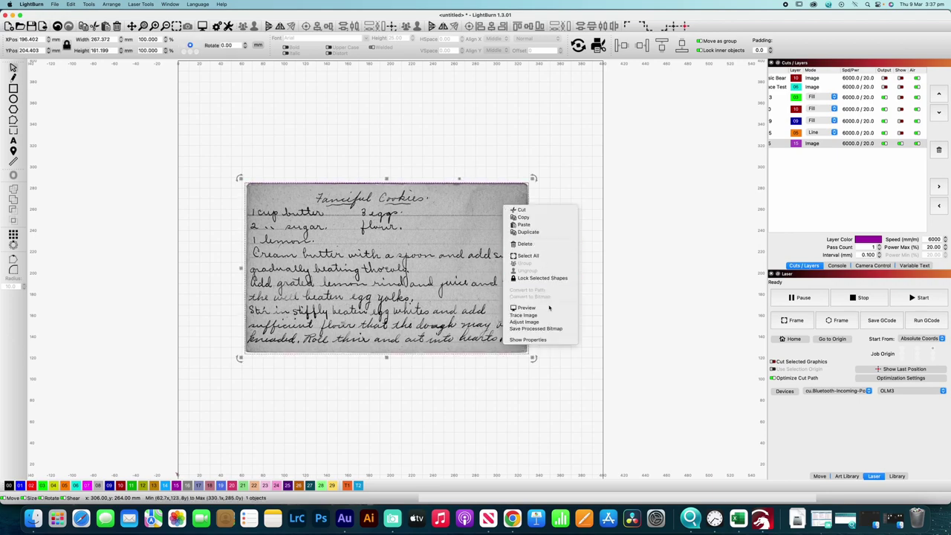
{"action": "left_click", "coordinate": [528, 310]}
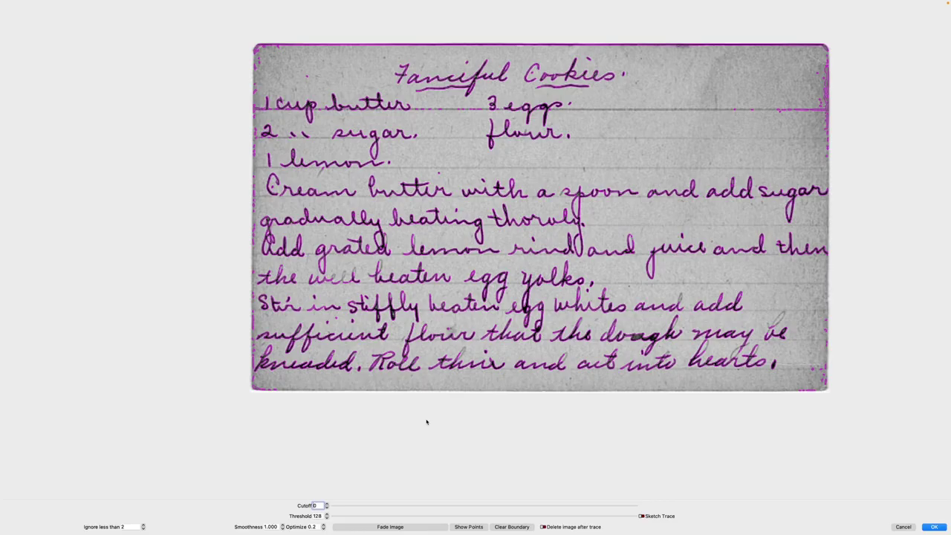
{"action": "left_click", "coordinate": [399, 526]}
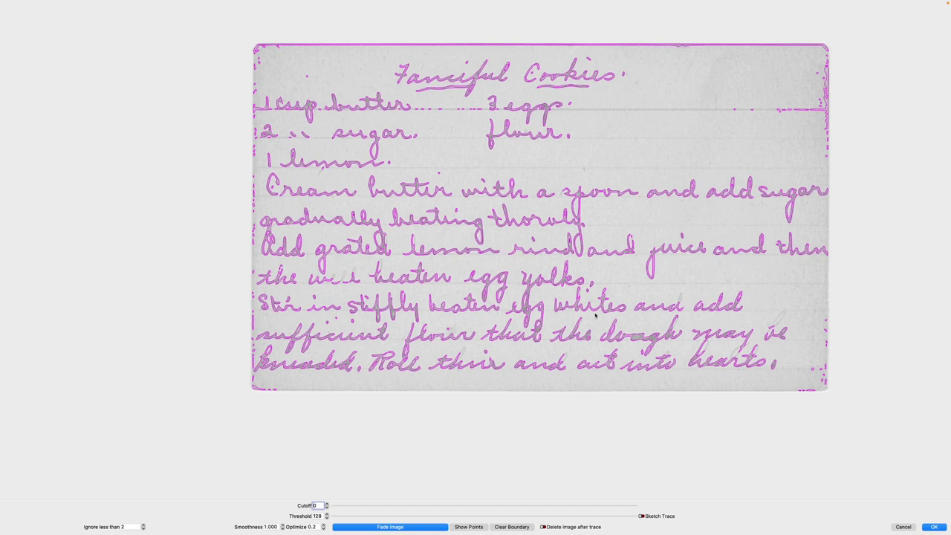
{"action": "left_click", "coordinate": [641, 516]}
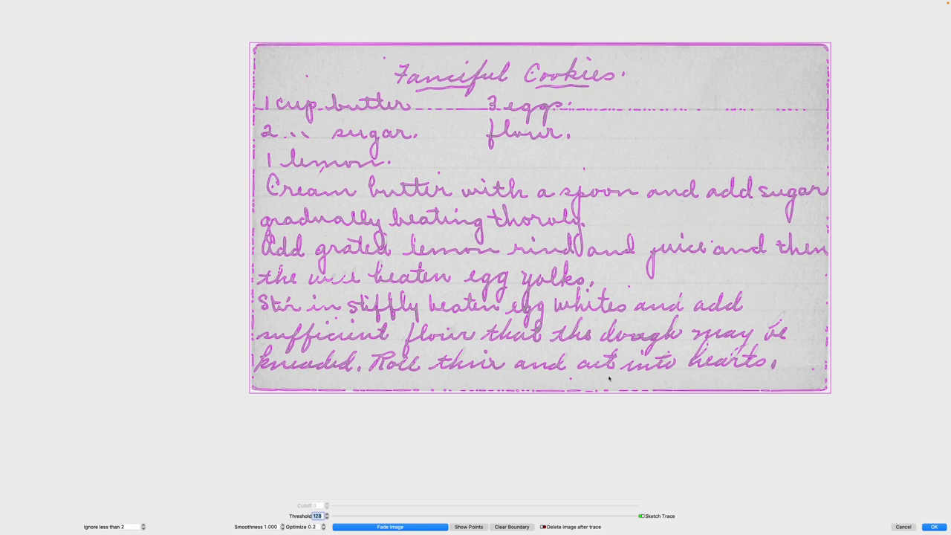
{"action": "left_click", "coordinate": [395, 526]}
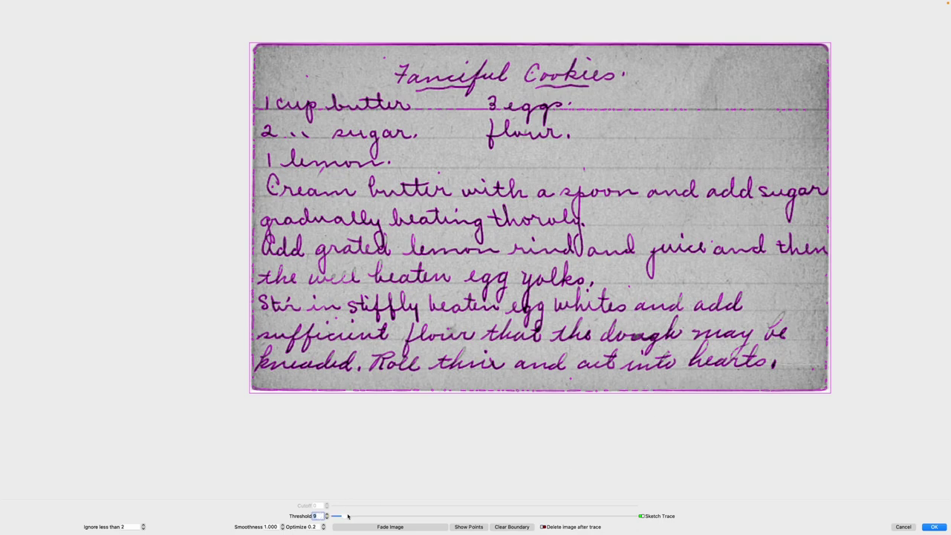
Try various Sketch Trace thresholds on the recipe card, ending at 26, and close the trace window.
{"action": "type", "text": "0"}
{"action": "left_click_drag", "start_coordinate": [337, 517], "coordinate": [397, 517]}
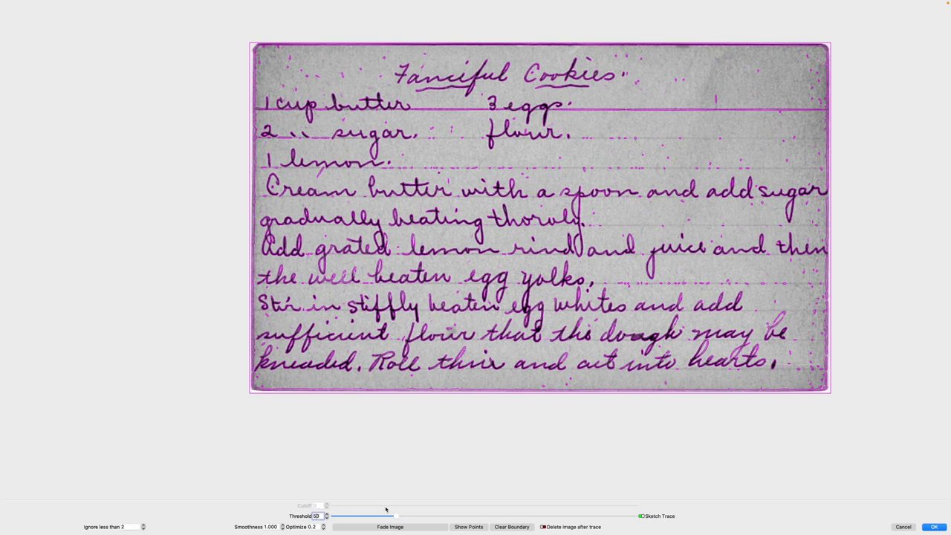
{"action": "left_click_drag", "start_coordinate": [397, 517], "coordinate": [492, 516]}
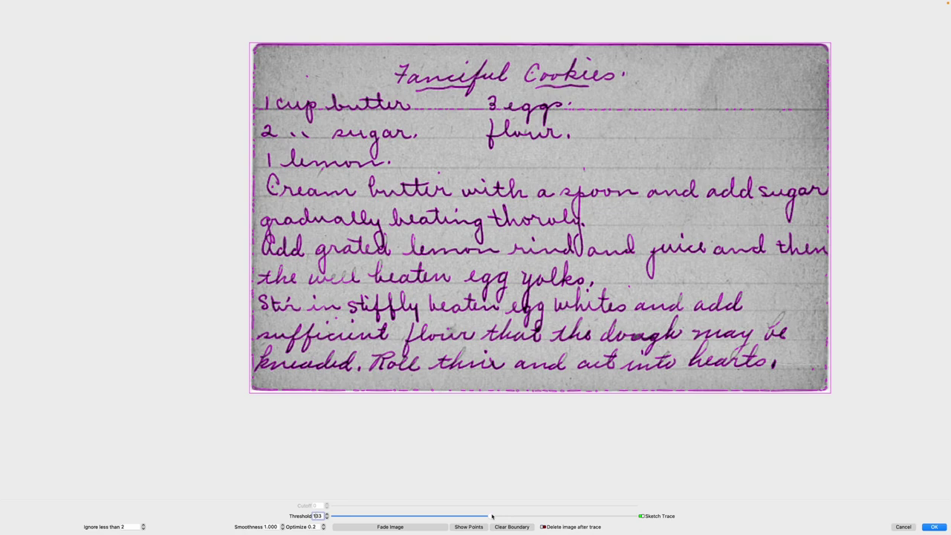
{"action": "left_click_drag", "start_coordinate": [490, 516], "coordinate": [365, 514]}
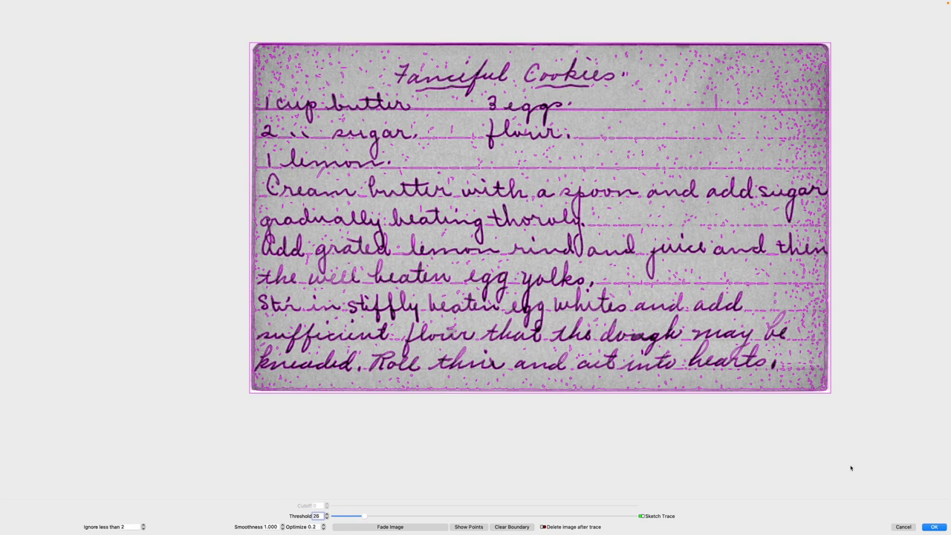
{"action": "left_click", "coordinate": [933, 527]}
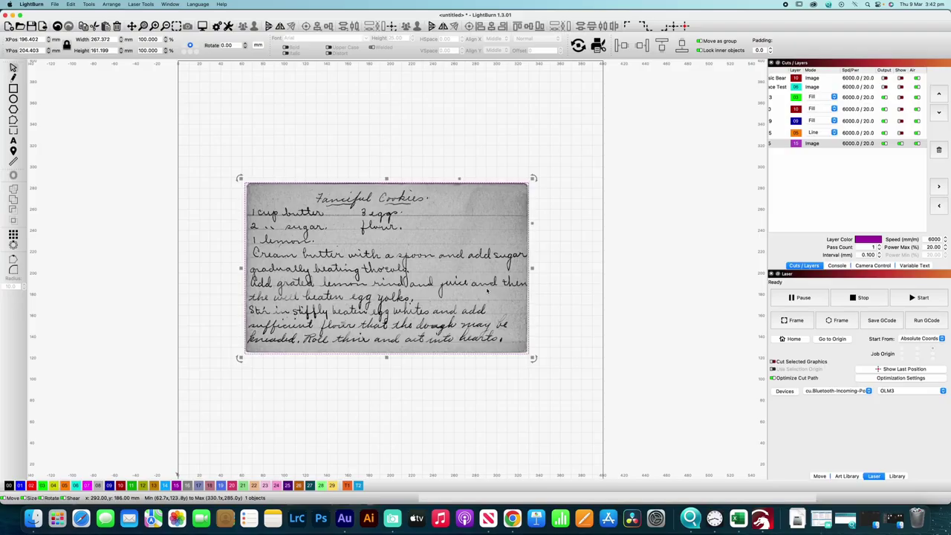
Open the image adjustments for the recipe card and set its image mode to Grayscale.
{"action": "right_click", "coordinate": [494, 303]}
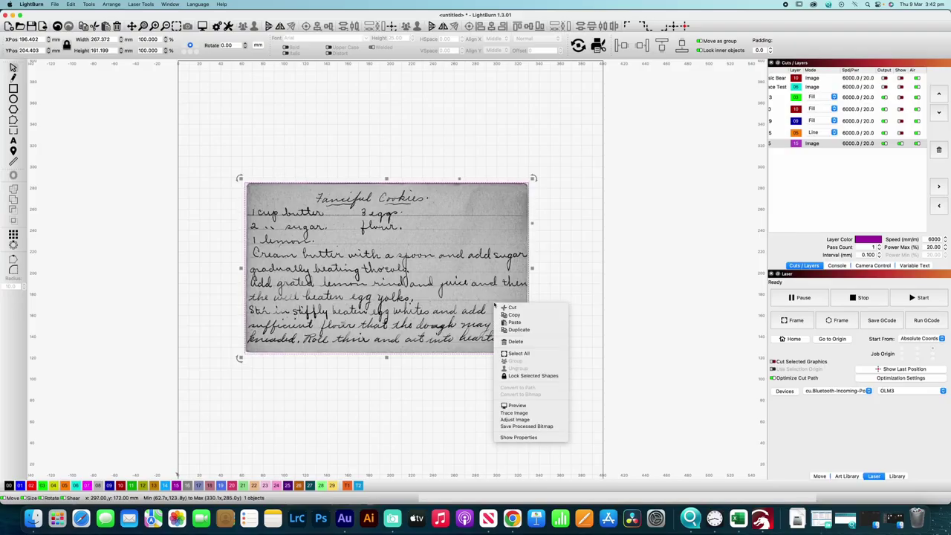
{"action": "left_click", "coordinate": [515, 419]}
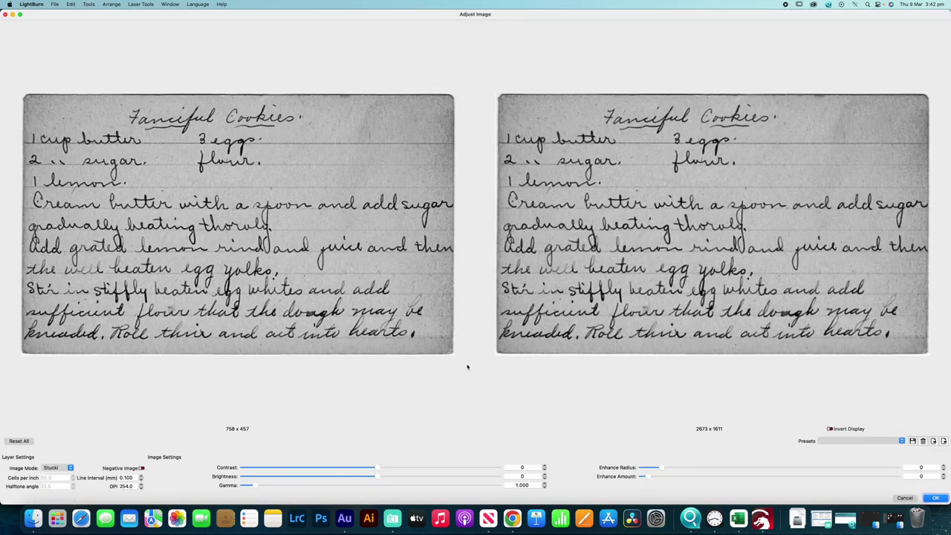
{"action": "left_click", "coordinate": [71, 467]}
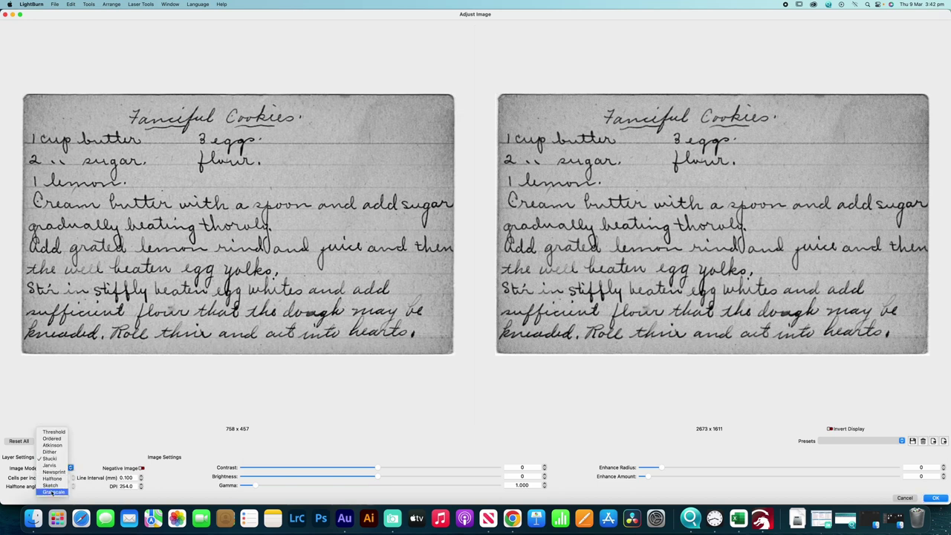
{"action": "left_click", "coordinate": [51, 491]}
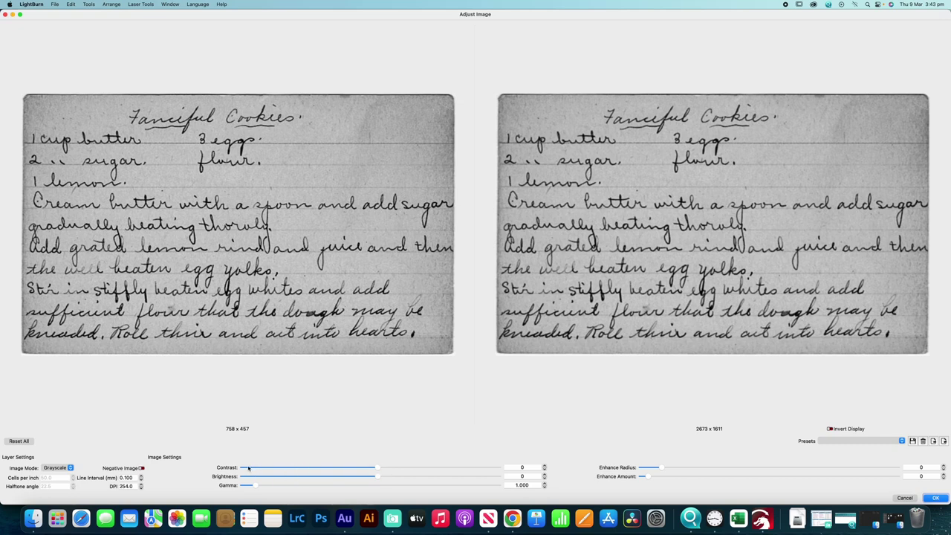
Set the recipe card's contrast to 18.
{"action": "left_click", "coordinate": [381, 469]}
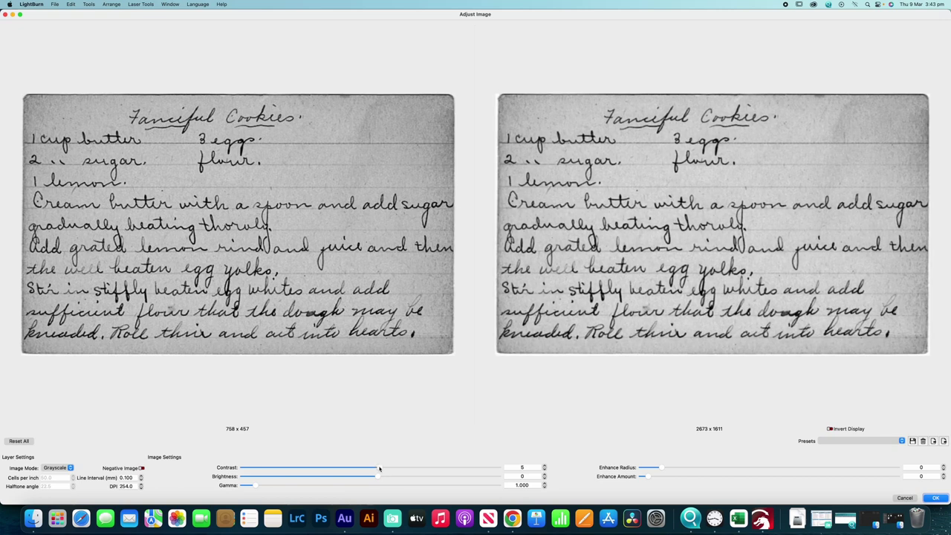
{"action": "left_click_drag", "start_coordinate": [382, 468], "coordinate": [405, 470]}
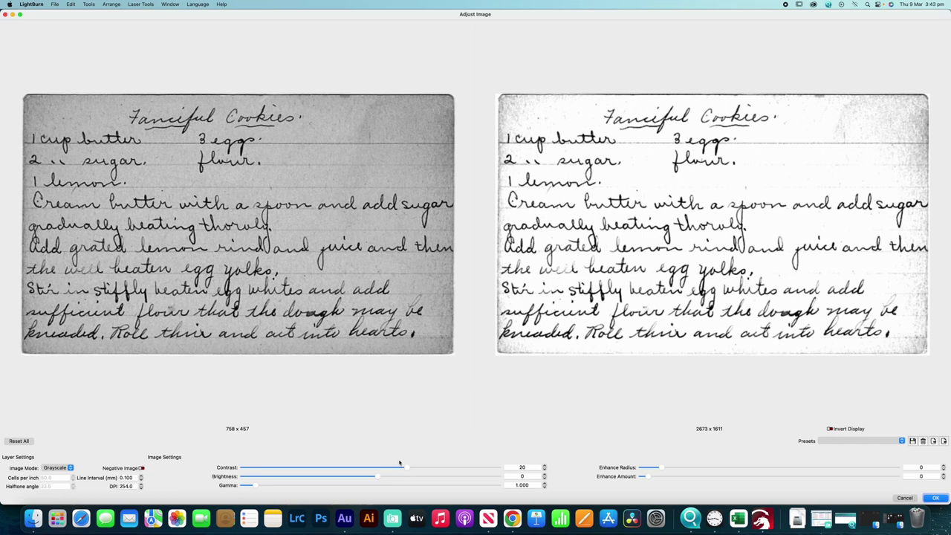
{"action": "mouse_move", "coordinate": [407, 468]}
{"action": "left_mouse_down"}
{"action": "mouse_move", "coordinate": [420, 469]}
{"action": "mouse_move", "coordinate": [402, 470]}
{"action": "left_mouse_up"}
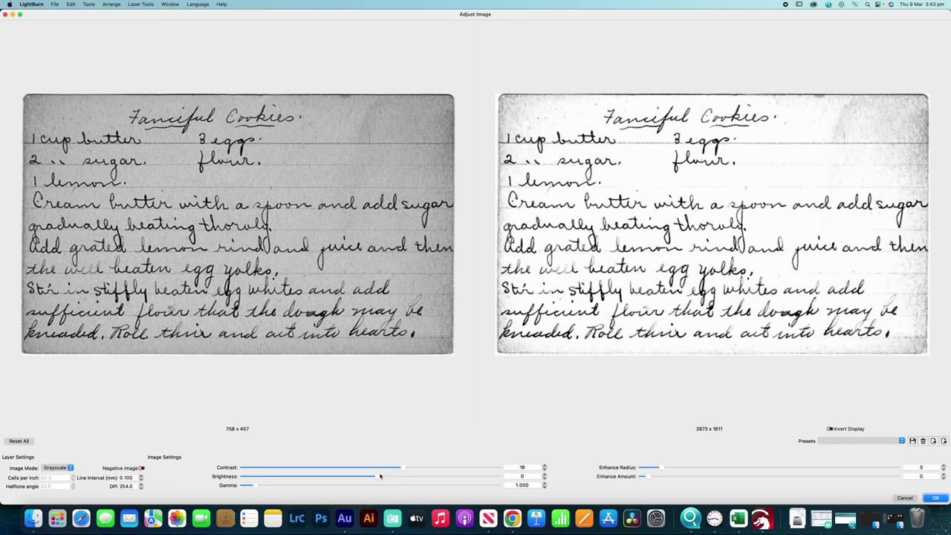
Test a brightness of 15, return it to 0, set gamma to 0.500 and apply the image adjustments.
{"action": "scroll", "coordinate": [375, 476], "scroll_direction": "up", "scroll_amount": 5}
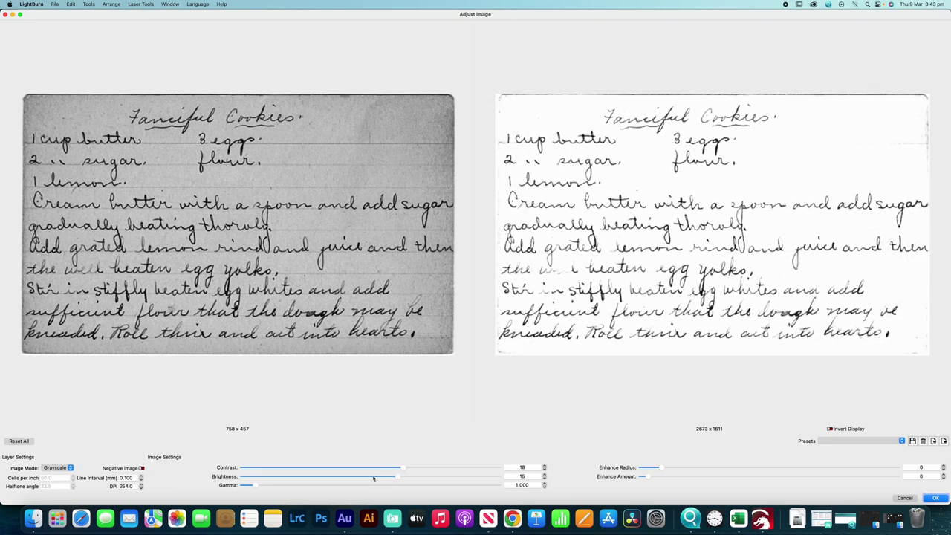
{"action": "scroll", "coordinate": [374, 478], "scroll_direction": "up", "scroll_amount": 1}
{"action": "left_click_drag", "start_coordinate": [399, 478], "coordinate": [368, 478]}
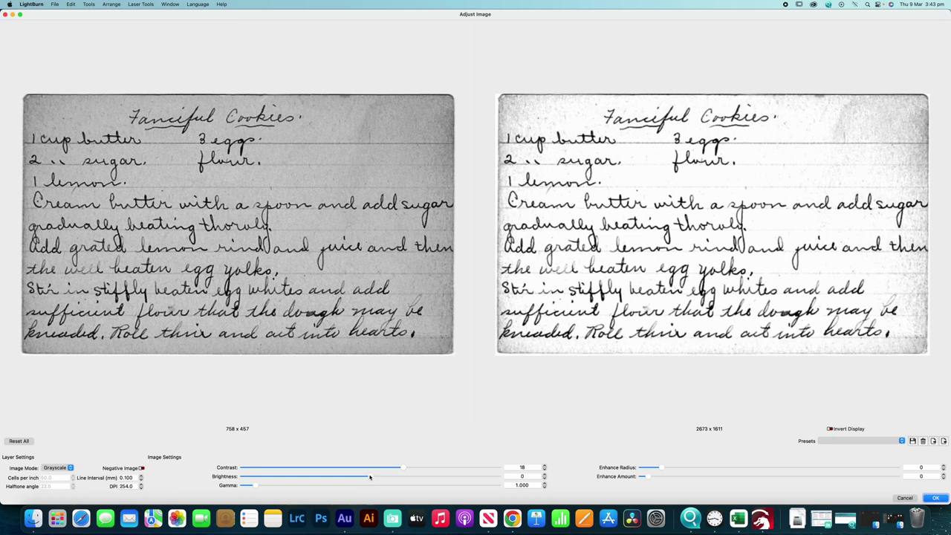
{"action": "left_click_drag", "start_coordinate": [259, 486], "coordinate": [306, 487]}
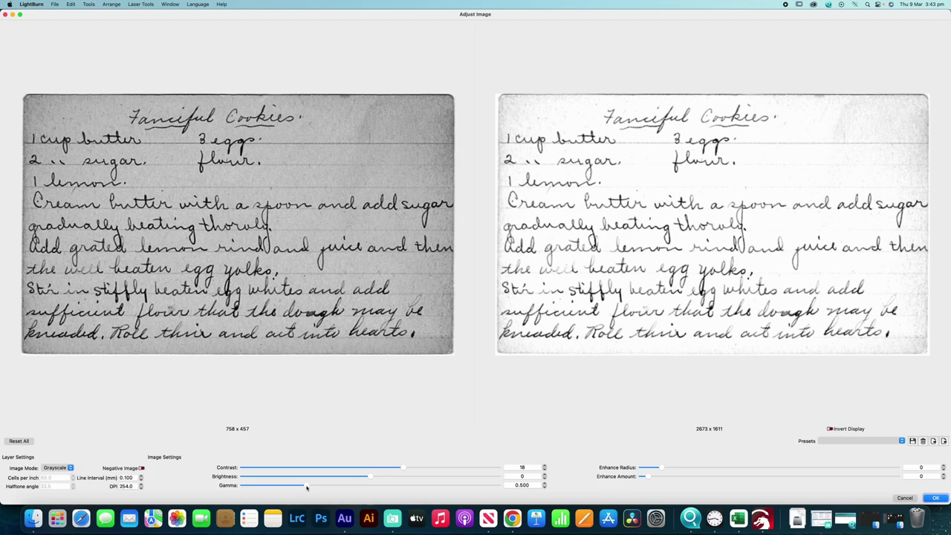
{"action": "left_click", "coordinate": [935, 498]}
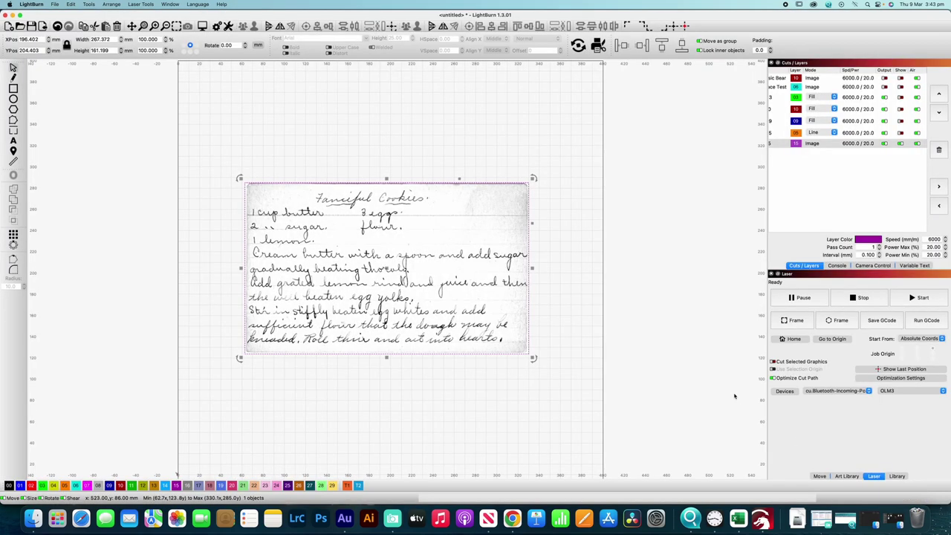
Open Trace Image for the recipe card, turn on Sketch Trace with a threshold of 86 and enlarge the trace window.
{"action": "right_click", "coordinate": [391, 275]}
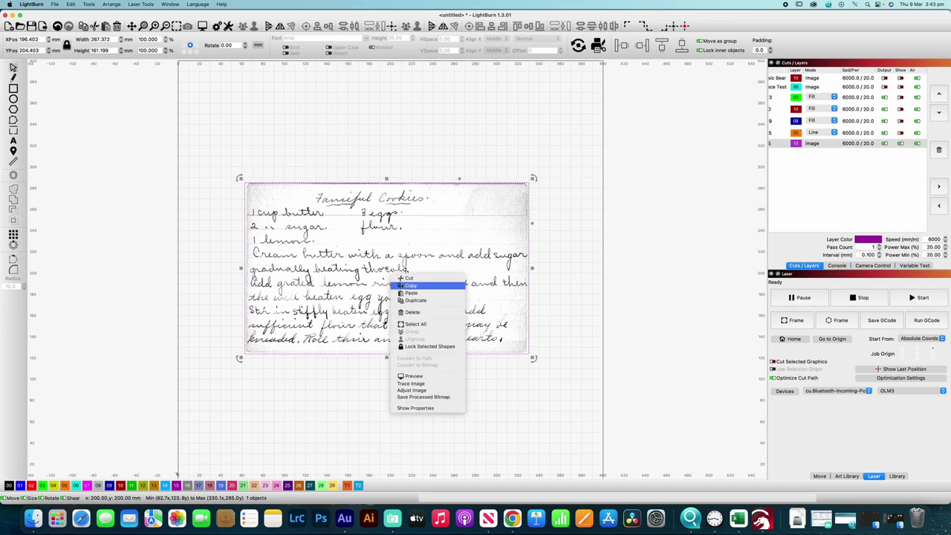
{"action": "left_click", "coordinate": [420, 383]}
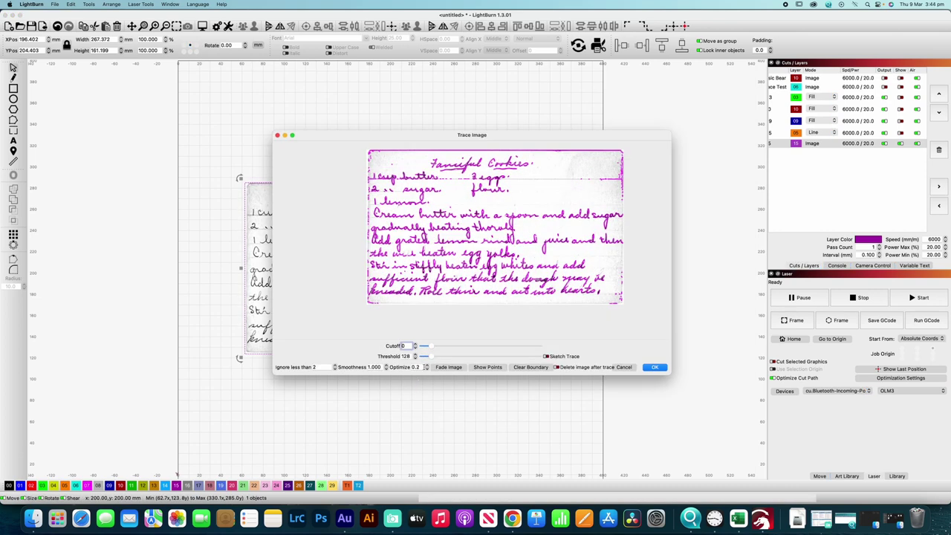
{"action": "left_click_drag", "start_coordinate": [413, 356], "coordinate": [463, 357]}
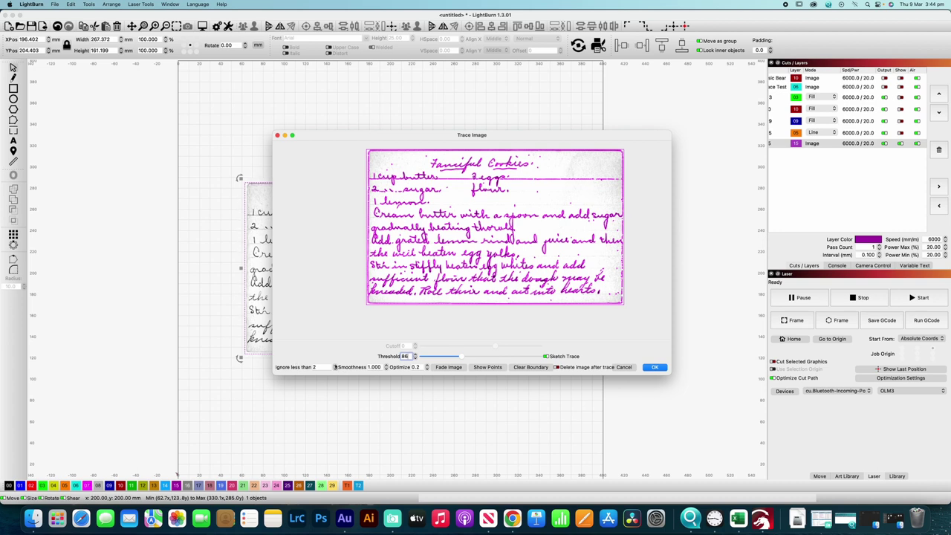
{"action": "left_click", "coordinate": [334, 366]}
{"action": "left_click", "coordinate": [291, 135]}
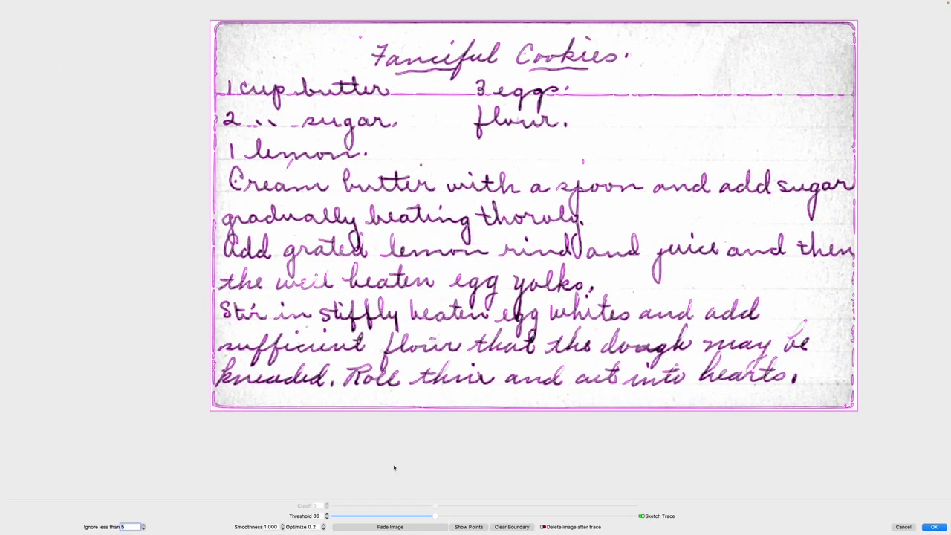
Set the trace threshold to 44 and Ignore less than to 7, and create the trace.
{"action": "left_click", "coordinate": [143, 528]}
{"action": "left_click", "coordinate": [144, 528]}
{"action": "left_click_drag", "start_coordinate": [435, 517], "coordinate": [384, 519]}
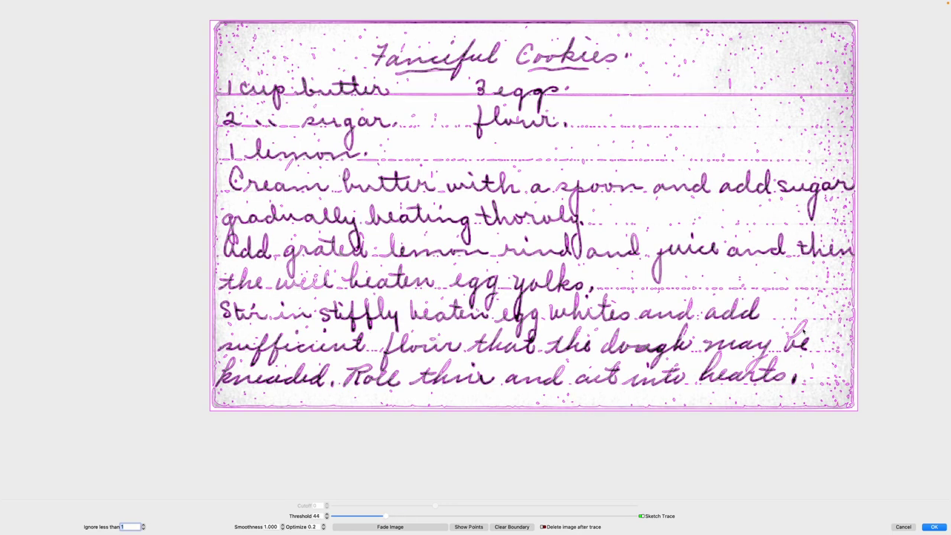
{"action": "left_click", "coordinate": [142, 524]}
{"action": "left_click", "coordinate": [142, 524]}
{"action": "left_click", "coordinate": [143, 524]}
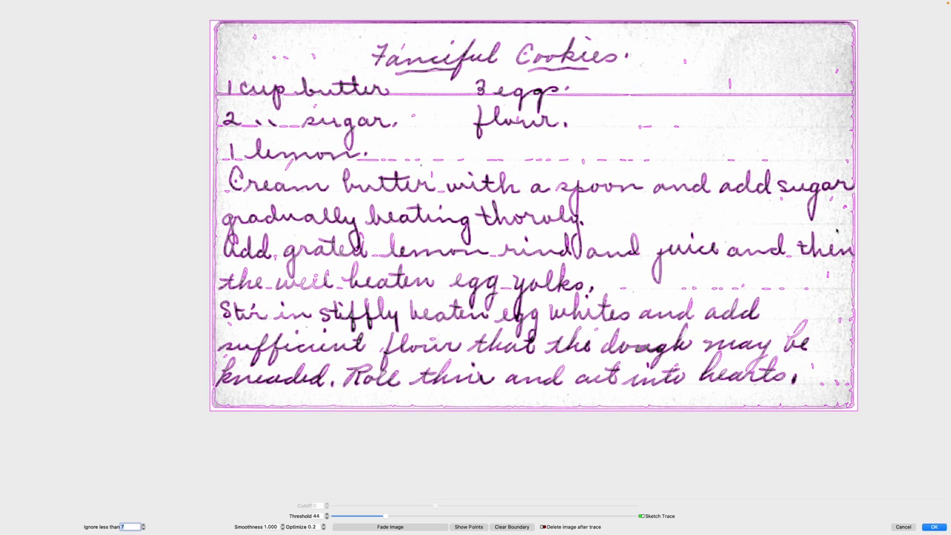
{"action": "left_click", "coordinate": [934, 526]}
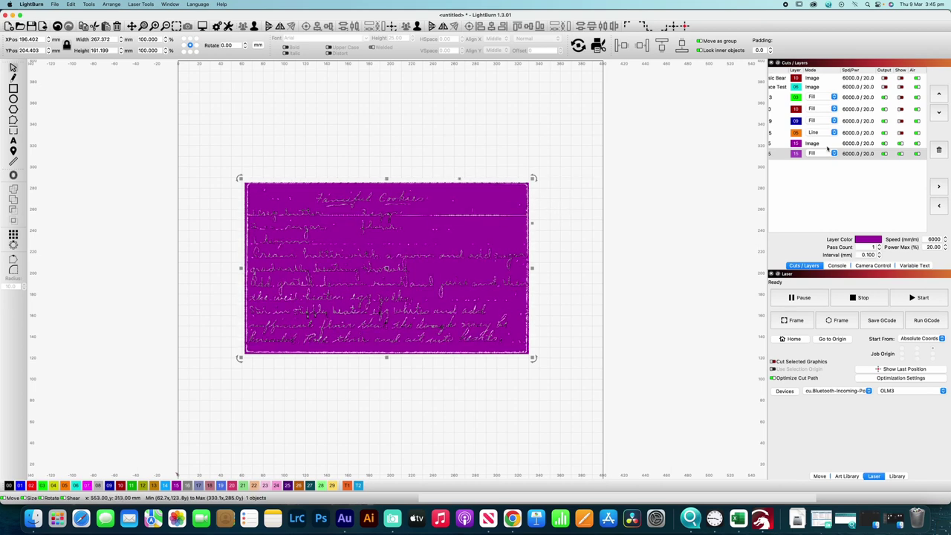
Hide the recipe card's image layer and ungroup the traced handwriting.
{"action": "left_click", "coordinate": [899, 143]}
{"action": "left_click", "coordinate": [901, 152]}
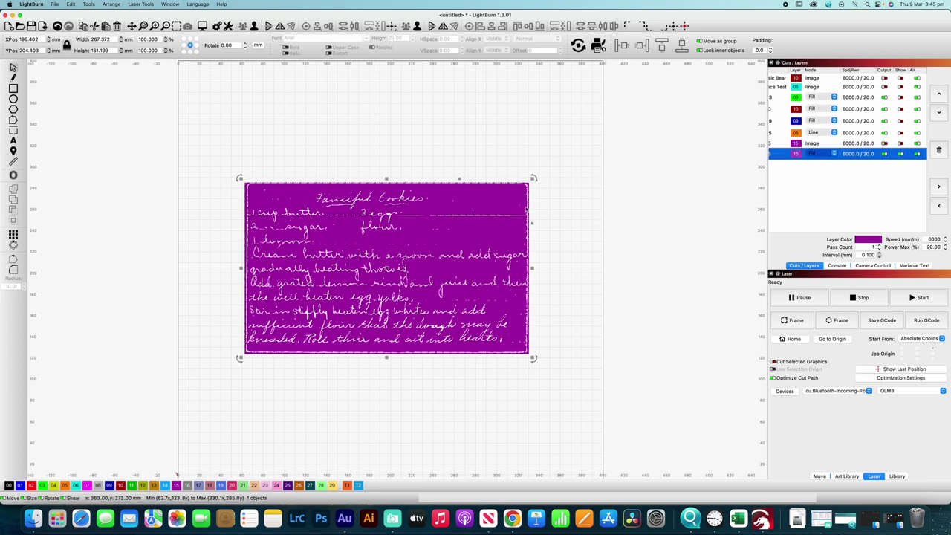
{"action": "left_click", "coordinate": [444, 164]}
{"action": "left_click", "coordinate": [467, 204]}
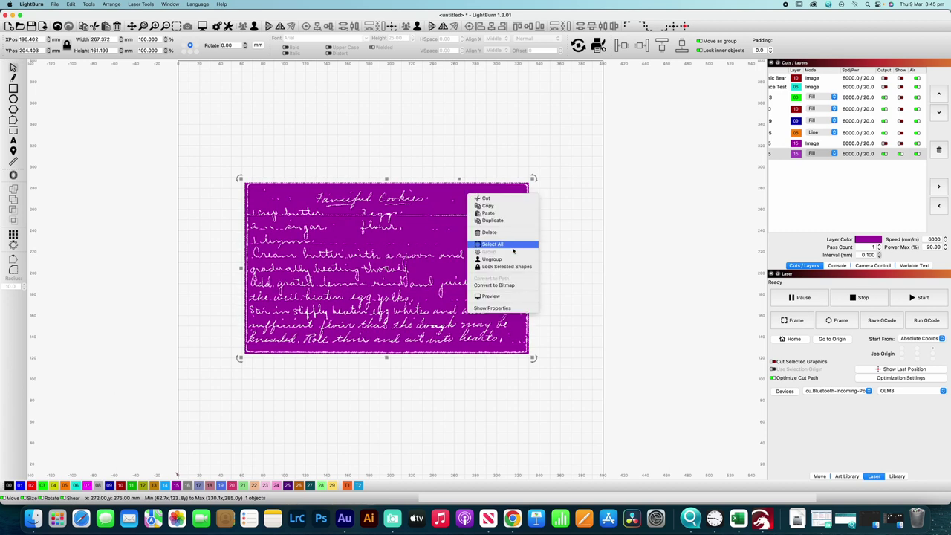
{"action": "left_click", "coordinate": [503, 260]}
{"action": "left_click", "coordinate": [545, 182]}
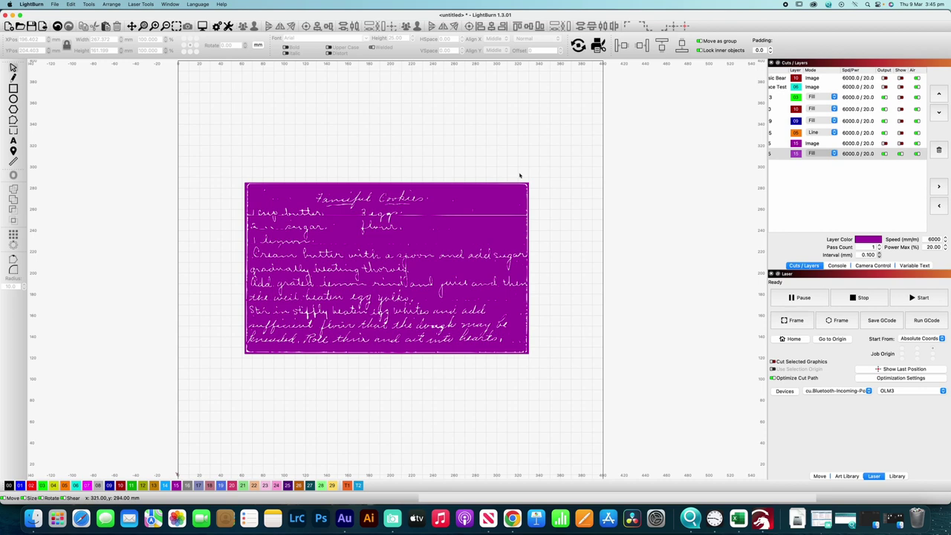
Delete the outer border and the bottom border line from the traced recipe card.
{"action": "key", "text": "super+a"}
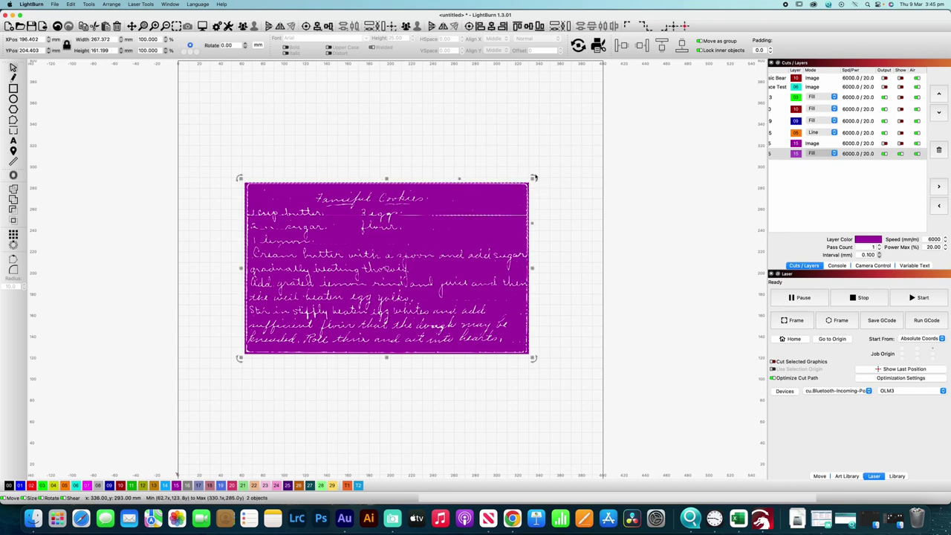
{"action": "left_click", "coordinate": [534, 177]}
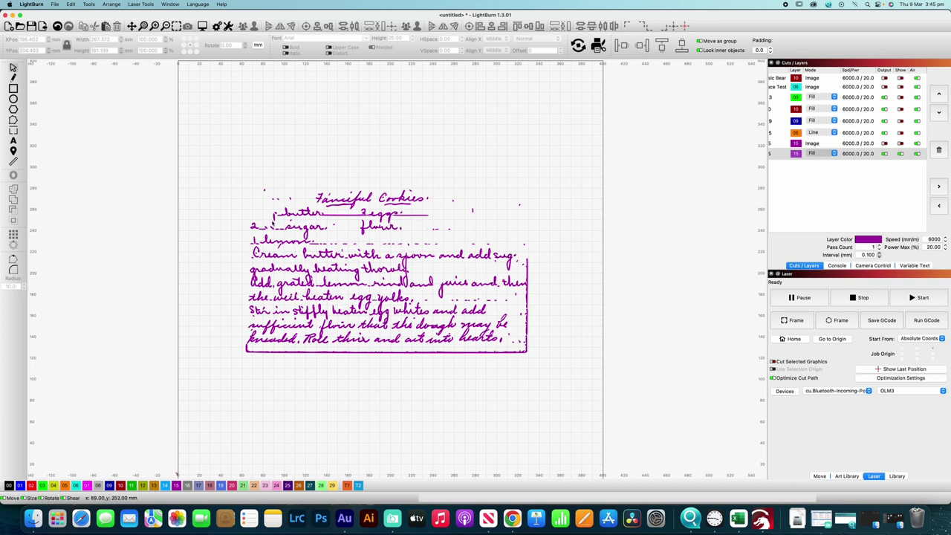
{"action": "left_click", "coordinate": [338, 351]}
{"action": "key", "text": "Delete"}
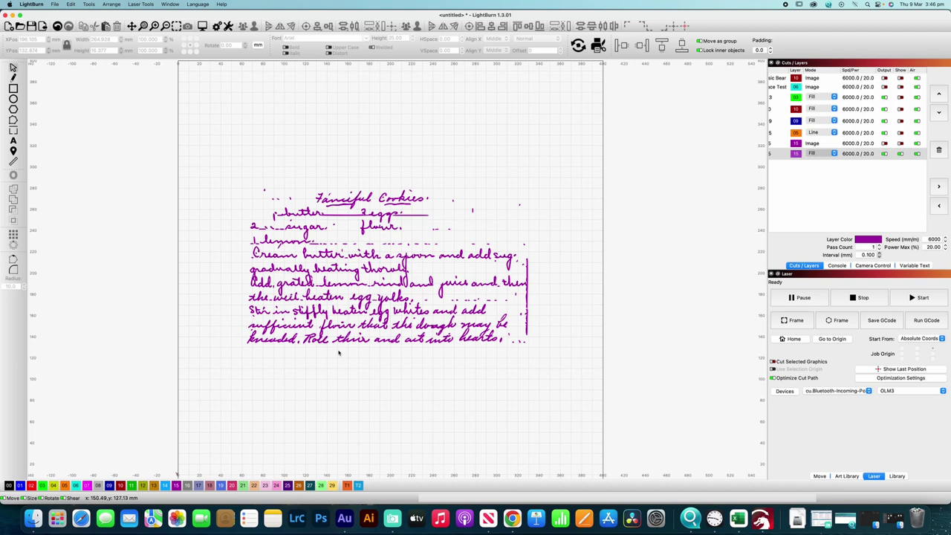
Show the recipe card's image layer with output enabled, and open Trace Image for the card.
{"action": "scroll", "coordinate": [338, 352], "scroll_direction": "up", "scroll_amount": 2}
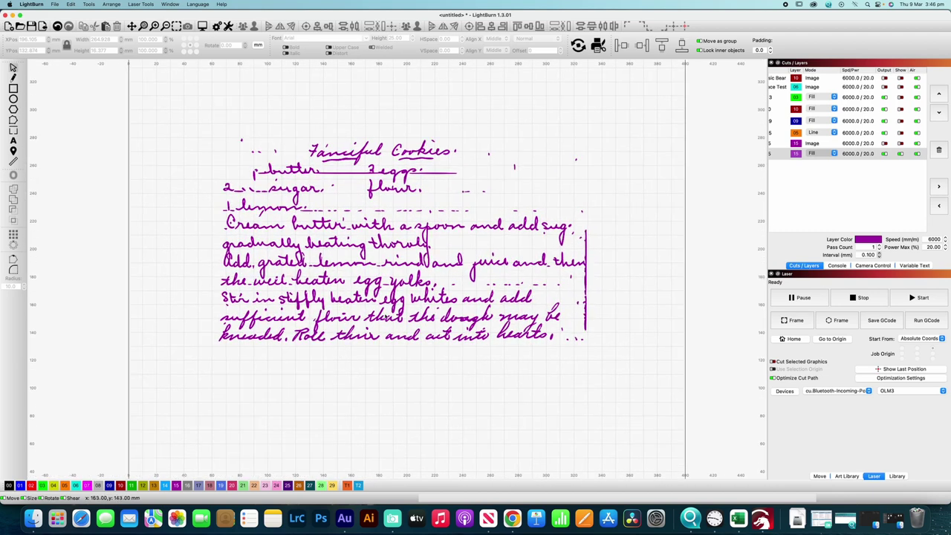
{"action": "scroll", "coordinate": [594, 250], "scroll_direction": "up", "scroll_amount": 1}
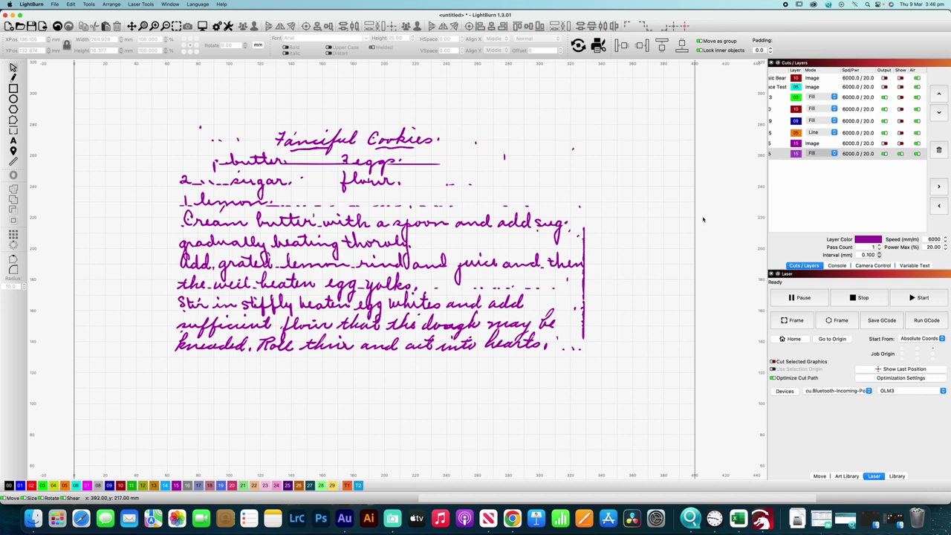
{"action": "left_click", "coordinate": [900, 152]}
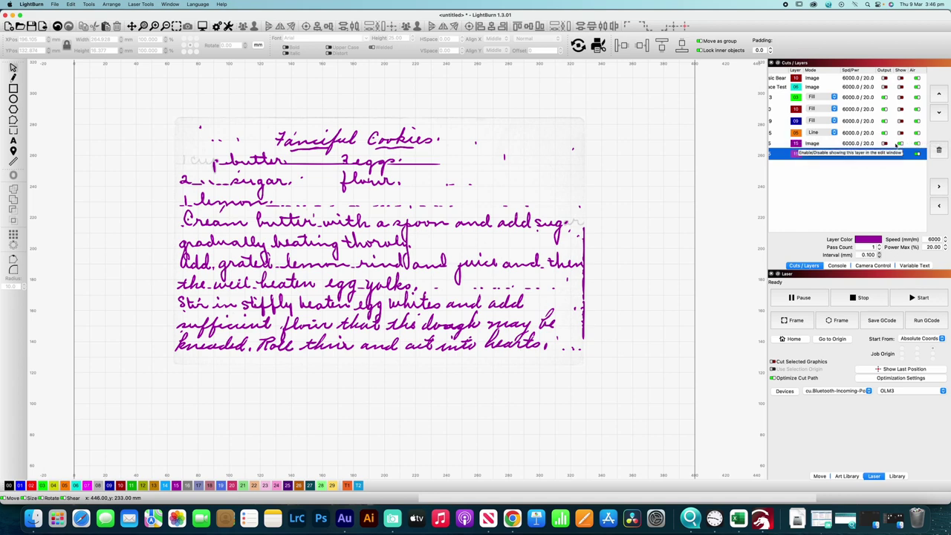
{"action": "left_click", "coordinate": [885, 151]}
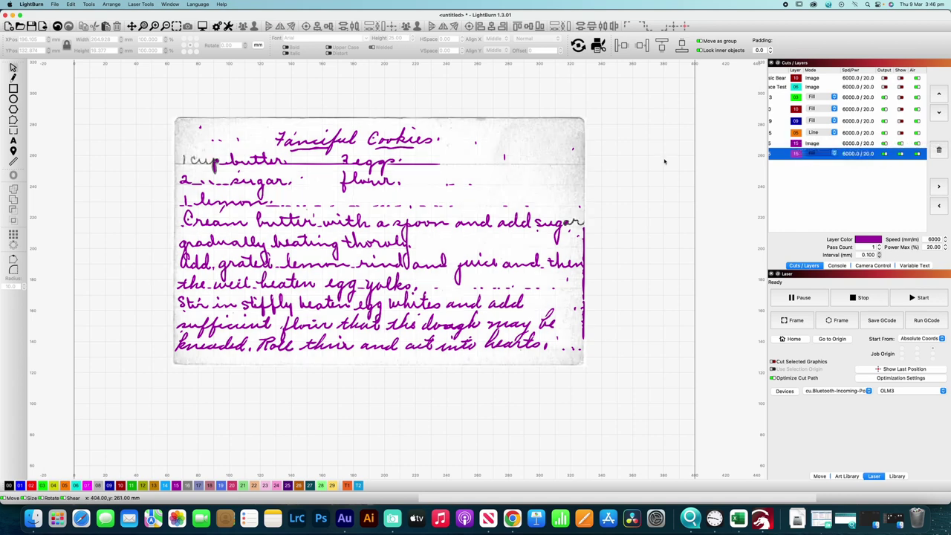
{"action": "left_click", "coordinate": [562, 162]}
{"action": "right_click", "coordinate": [562, 163]}
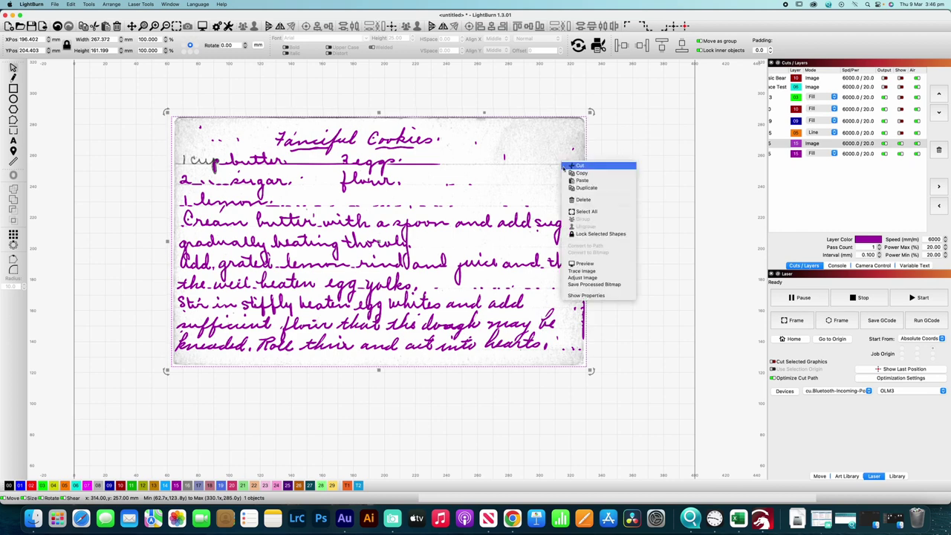
{"action": "left_click", "coordinate": [596, 272]}
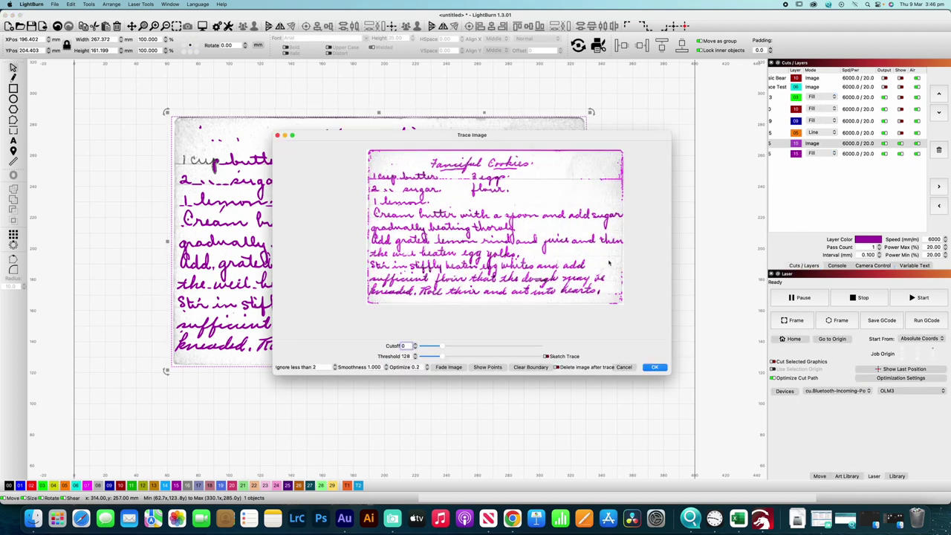
Limit the trace boundary to the word "sugar" at the end of the "Cream butter" line and create the trace.
{"action": "scroll", "coordinate": [610, 264], "scroll_direction": "up", "scroll_amount": 5}
{"action": "scroll", "coordinate": [612, 223], "scroll_direction": "up", "scroll_amount": 2}
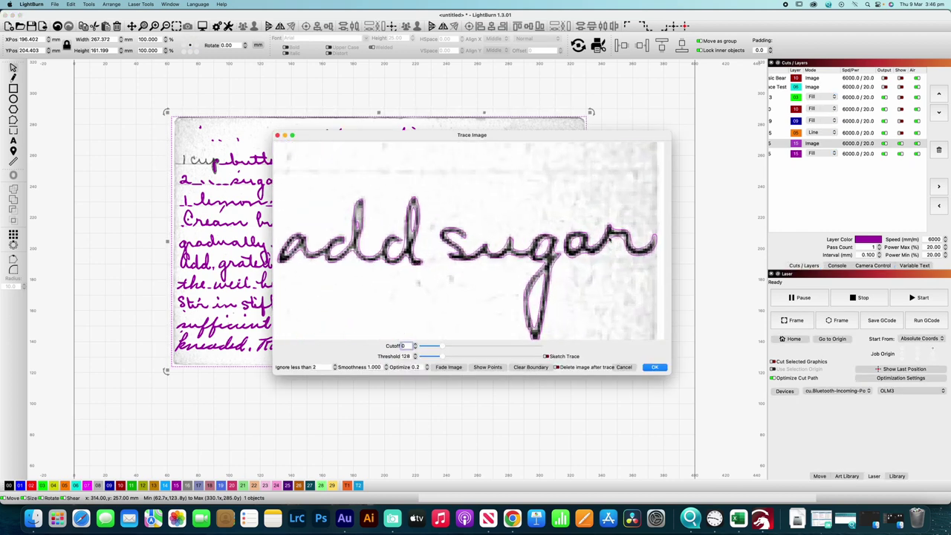
{"action": "scroll", "coordinate": [610, 240], "scroll_direction": "down", "scroll_amount": 5}
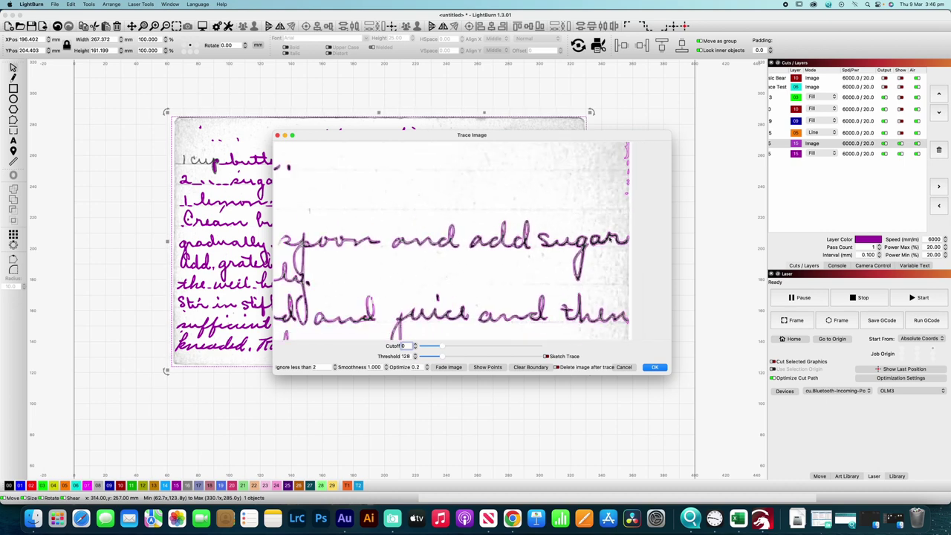
{"action": "scroll", "coordinate": [610, 239], "scroll_direction": "down", "scroll_amount": 3}
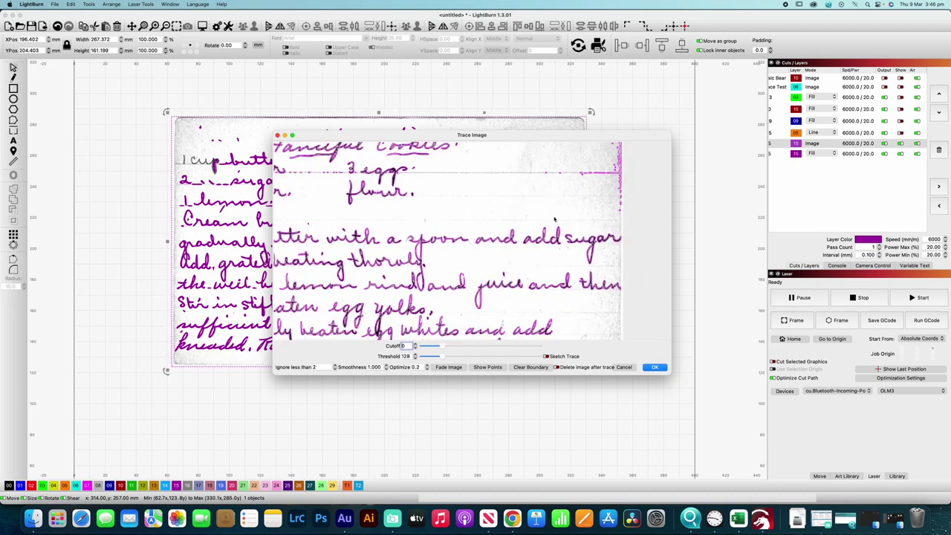
{"action": "mouse_move", "coordinate": [565, 226]}
{"action": "left_mouse_down"}
{"action": "mouse_move", "coordinate": [575, 245]}
{"action": "mouse_move", "coordinate": [625, 268]}
{"action": "left_mouse_up"}
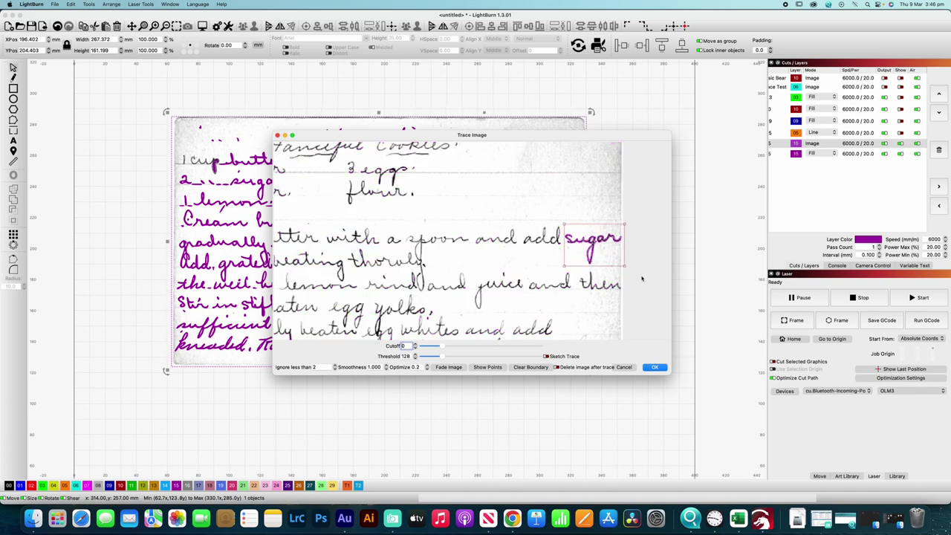
{"action": "key", "text": "Return"}
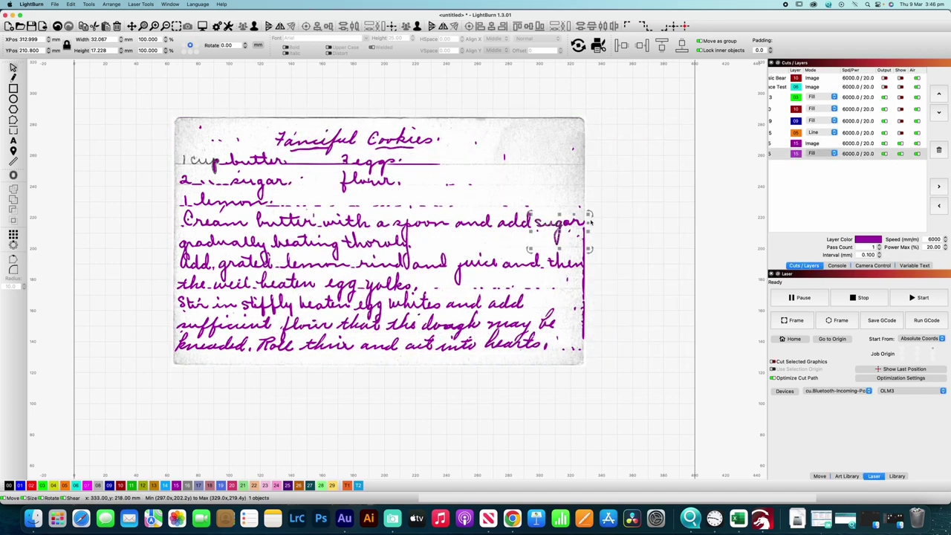
Move the newly traced word "sugar" up about 22 mm, clear of the incomplete word, and deselect it.
{"action": "key", "text": "Up"}
{"action": "key", "text": "Up"}
{"action": "key", "text": "Up"}
{"action": "key", "text": "Up"}
{"action": "key", "text": "Up"}
{"action": "key", "text": "Up"}
{"action": "key", "text": "Up"}
{"action": "key", "text": "Up"}
{"action": "key", "text": "Up"}
{"action": "key", "text": "Up"}
{"action": "key", "text": "Up"}
{"action": "key", "text": "Up"}
{"action": "key", "text": "Up"}
{"action": "key", "text": "Up"}
{"action": "key", "text": "Up"}
{"action": "key", "text": "Up"}
{"action": "key", "text": "Up"}
{"action": "key", "text": "Up"}
{"action": "key", "text": "Up"}
{"action": "key", "text": "Up"}
{"action": "key", "text": "Escape"}
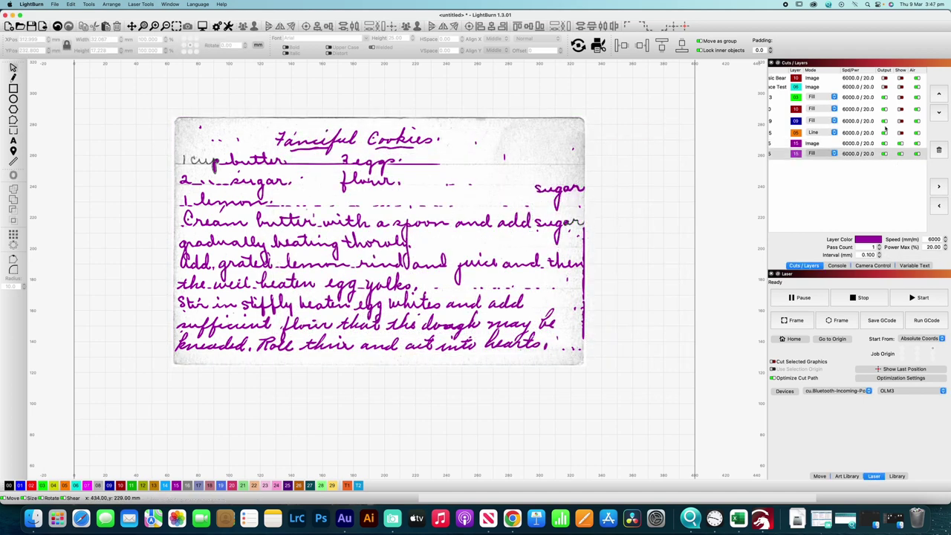
Hide the recipe card's image layer and delete the incomplete "sug" after "add" in the "Cream butter" line.
{"action": "left_click", "coordinate": [895, 152]}
{"action": "left_click", "coordinate": [891, 144]}
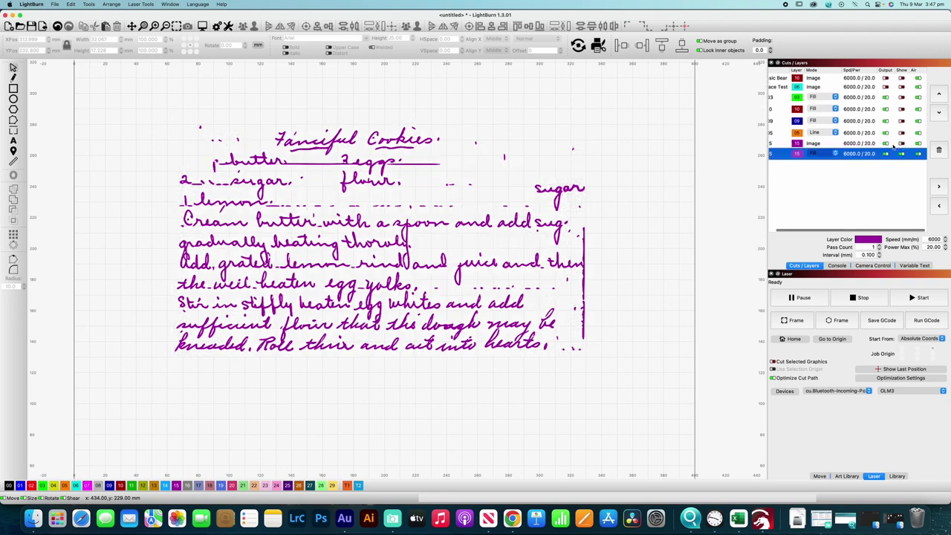
{"action": "left_click_drag", "start_coordinate": [532, 215], "coordinate": [577, 249]}
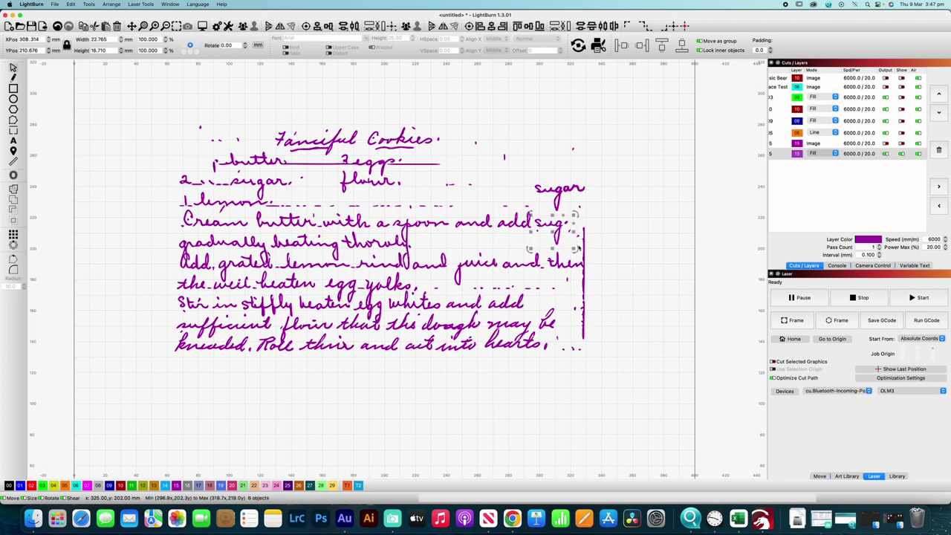
{"action": "key", "text": "Delete"}
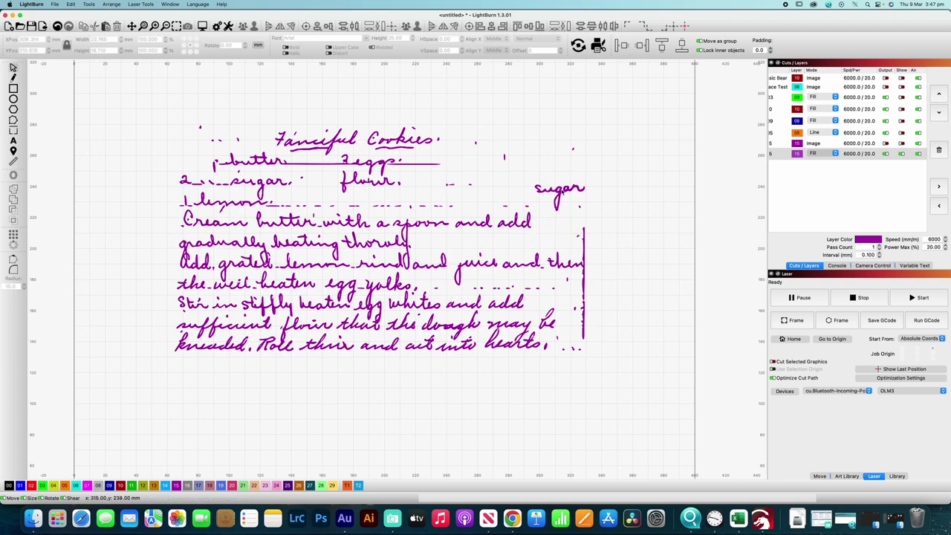
Move the newly traced word "sugar" down about 22 mm into the gap after "add" and deselect it.
{"action": "left_click_drag", "start_coordinate": [526, 177], "coordinate": [591, 216]}
{"action": "left_click_drag", "start_coordinate": [561, 169], "coordinate": [561, 189]}
{"action": "key", "text": "Down"}
{"action": "key", "text": "Down"}
{"action": "key", "text": "Down"}
{"action": "key", "text": "Down"}
{"action": "key", "text": "Down"}
{"action": "key", "text": "Down"}
{"action": "key", "text": "Down"}
{"action": "key", "text": "Down"}
{"action": "key", "text": "Down"}
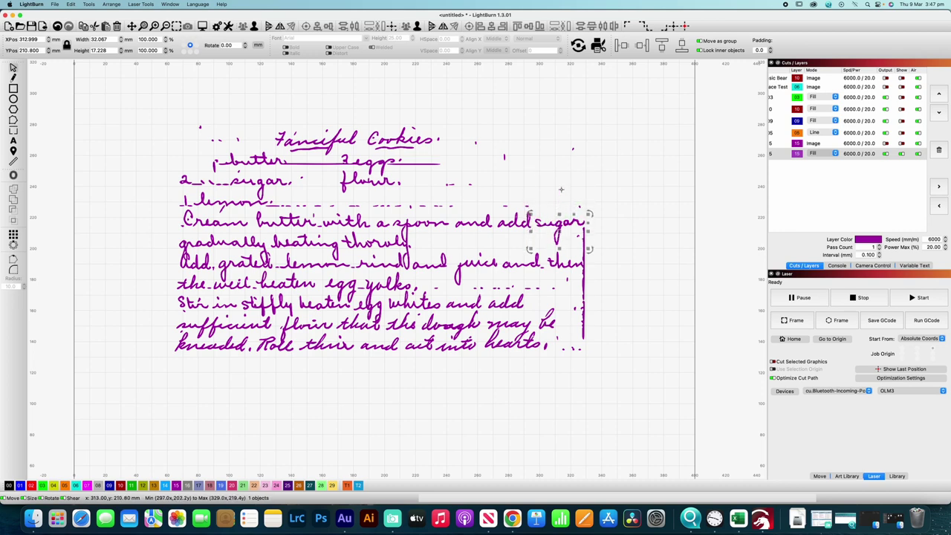
{"action": "left_click", "coordinate": [561, 189]}
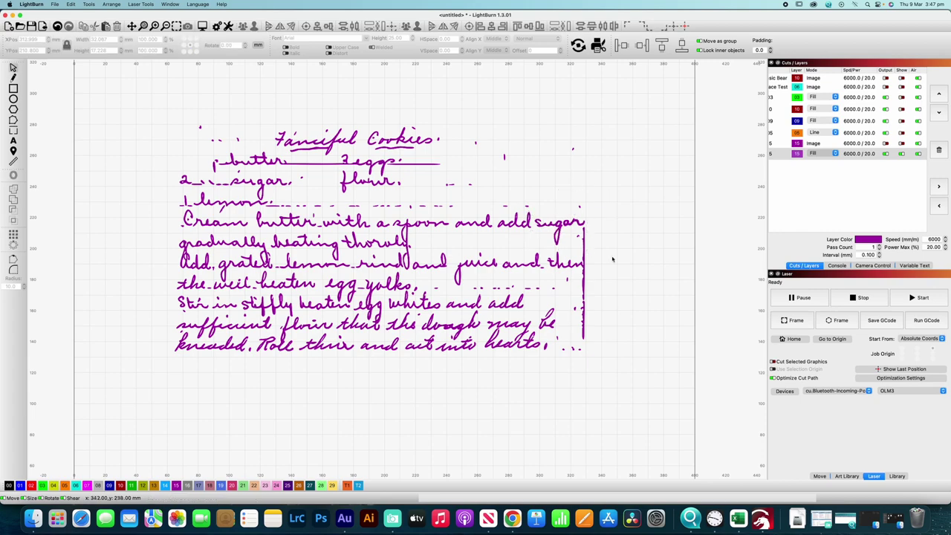
Draw a hexagon about 20 mm wide and 8.7 mm high and place it over the vertical edge line just below "then".
{"action": "left_click", "coordinate": [583, 260]}
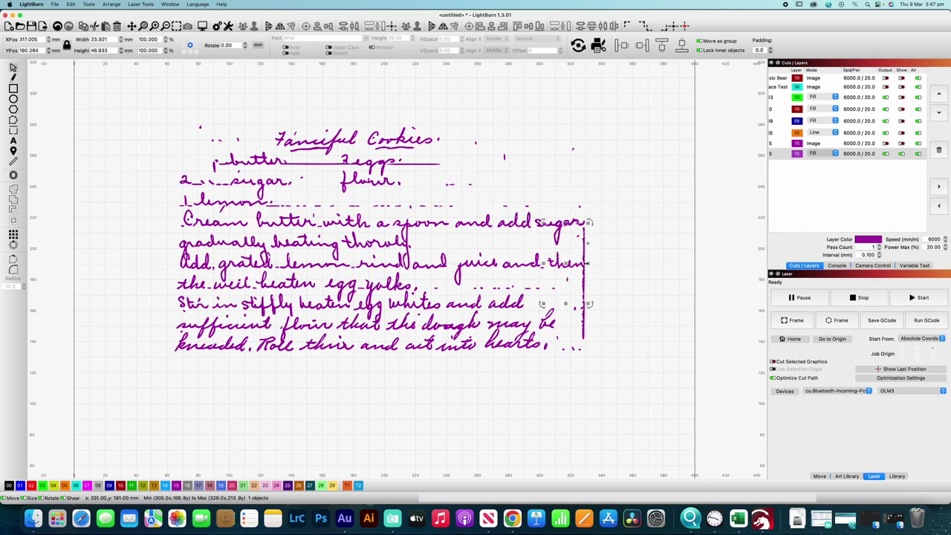
{"action": "scroll", "coordinate": [582, 264], "scroll_direction": "up", "scroll_amount": 4}
{"action": "scroll", "coordinate": [518, 324], "scroll_direction": "up", "scroll_amount": 5}
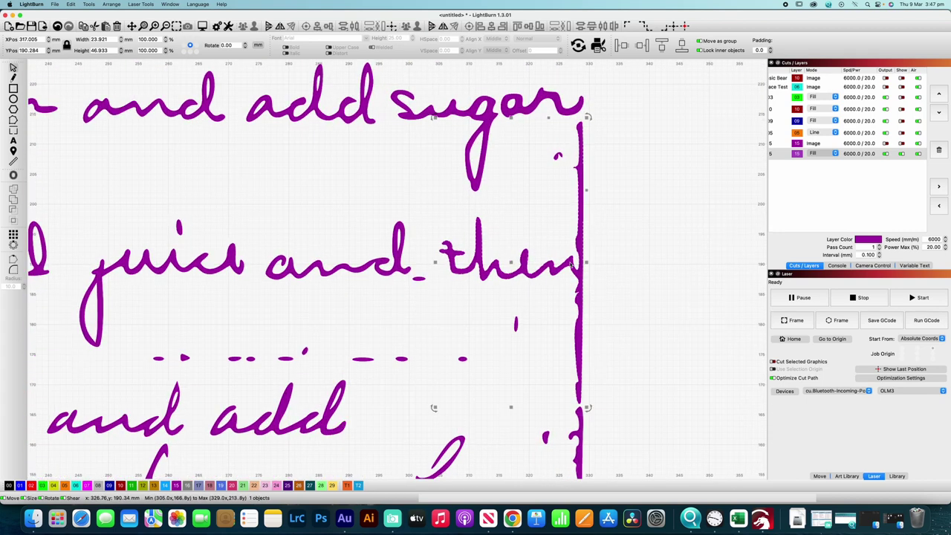
{"action": "scroll", "coordinate": [572, 264], "scroll_direction": "down", "scroll_amount": 3}
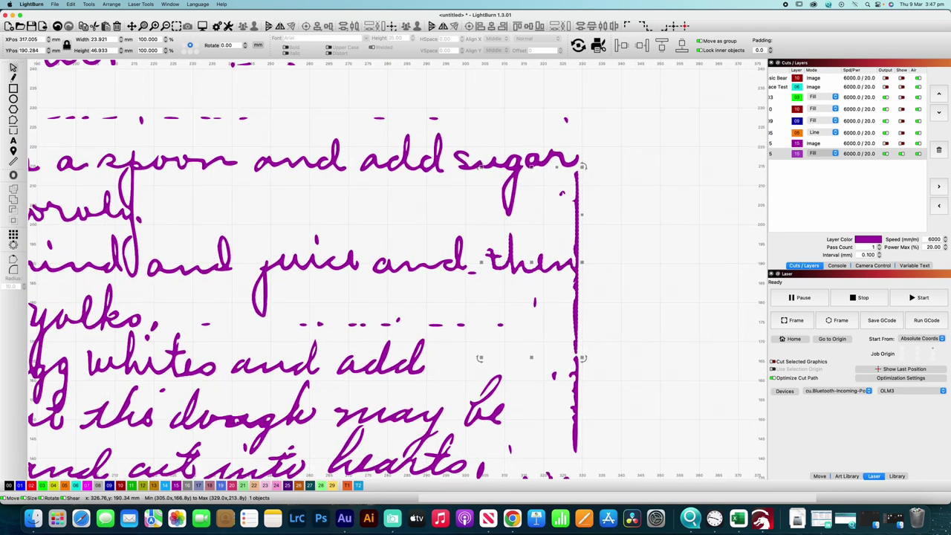
{"action": "left_click", "coordinate": [601, 277]}
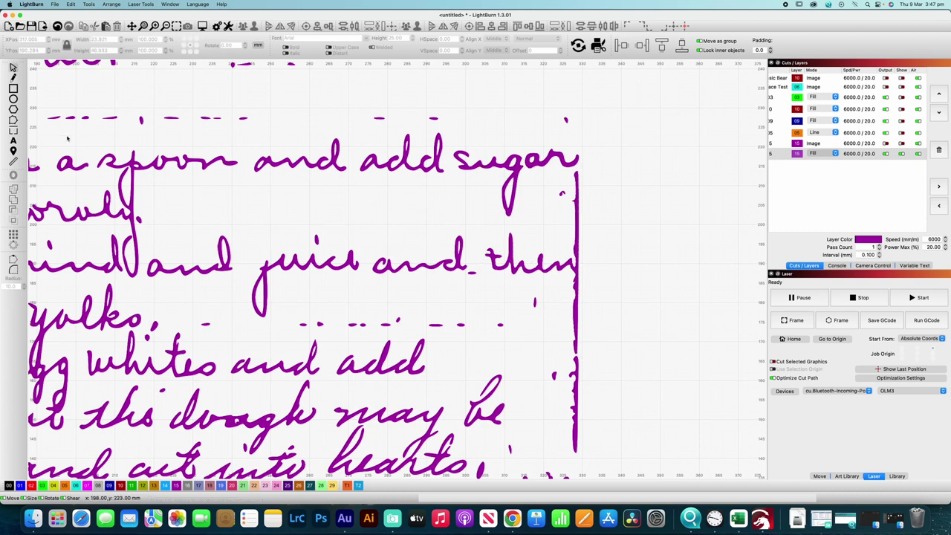
{"action": "left_click", "coordinate": [14, 109]}
{"action": "left_click_drag", "start_coordinate": [629, 283], "coordinate": [550, 323]}
{"action": "left_click", "coordinate": [13, 67]}
{"action": "left_click_drag", "start_coordinate": [589, 297], "coordinate": [603, 276]}
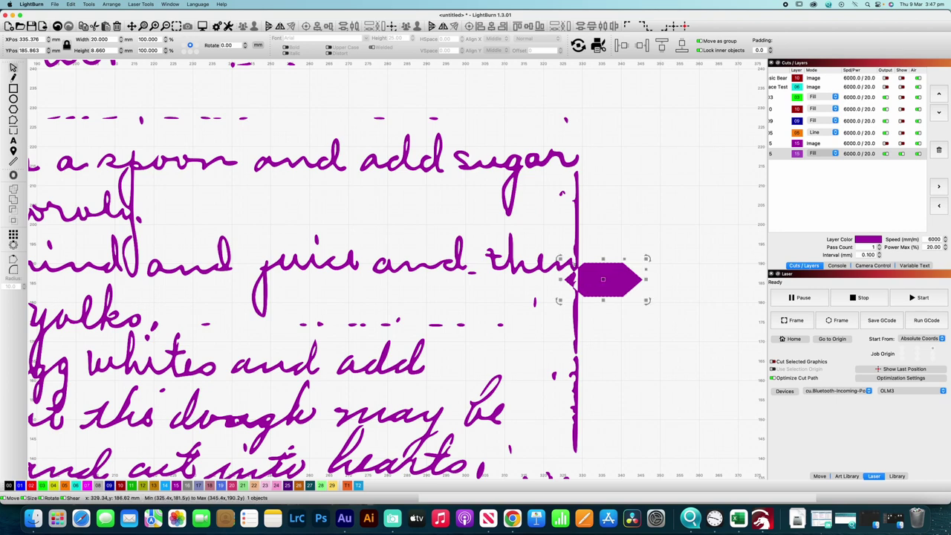
Subtract the hexagon from the vertical edge line just below "then".
{"action": "left_click", "coordinate": [592, 221]}
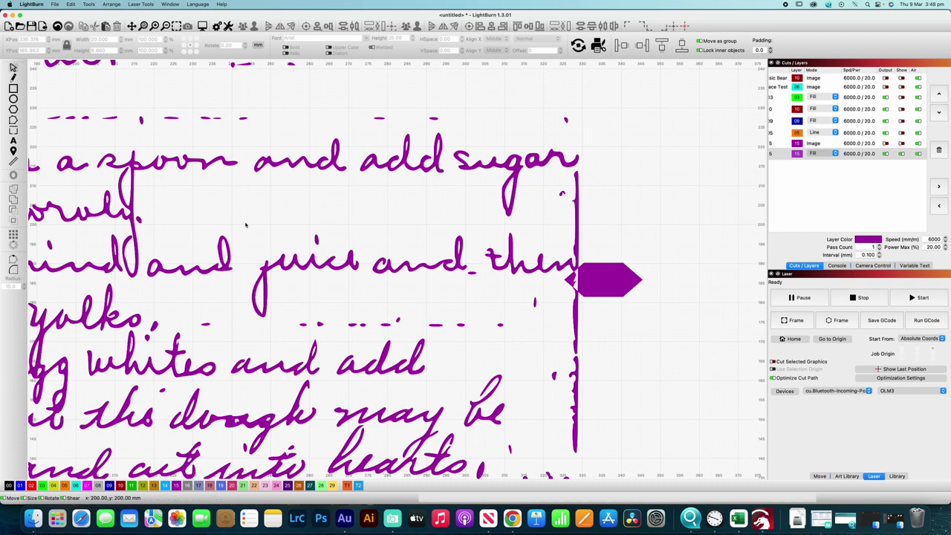
{"action": "left_click", "coordinate": [576, 223]}
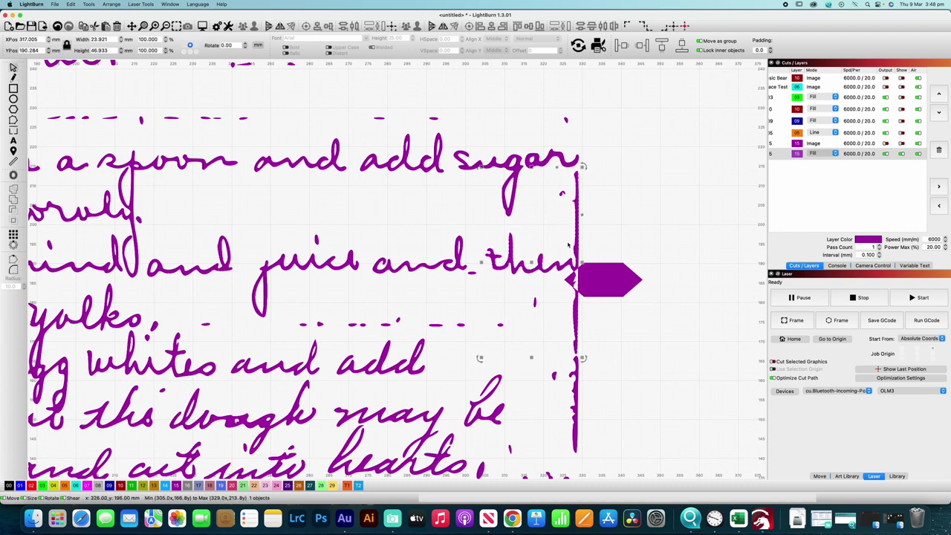
{"action": "left_click", "coordinate": [610, 273], "text": "shift"}
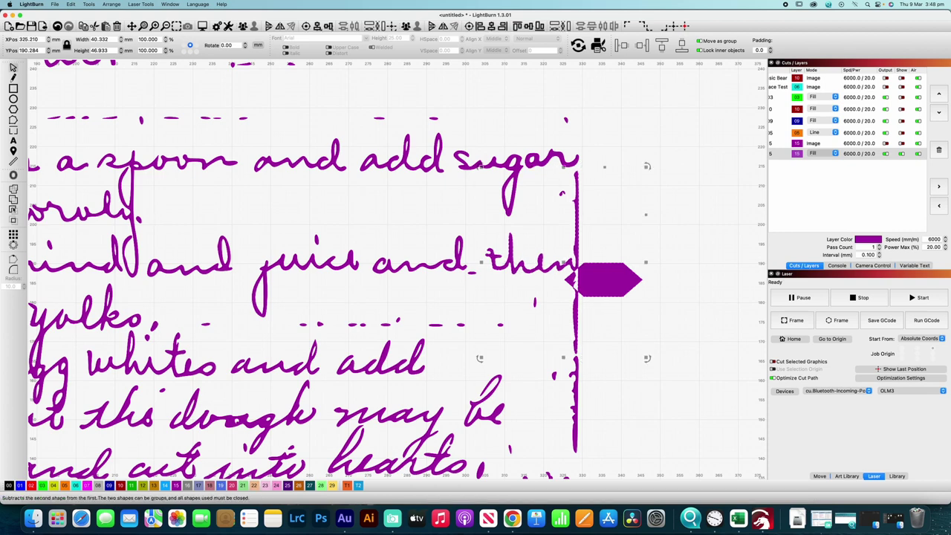
{"action": "left_click", "coordinate": [12, 199]}
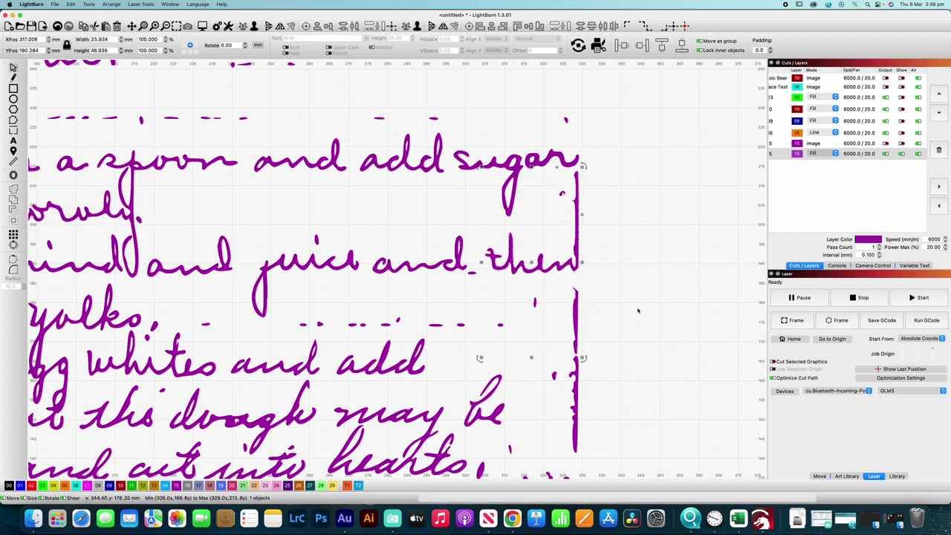
Ungroup the cut vertical edge line and delete its separated lower piece below "then".
{"action": "left_click", "coordinate": [601, 285]}
{"action": "left_click", "coordinate": [576, 259]}
{"action": "right_click", "coordinate": [578, 263]}
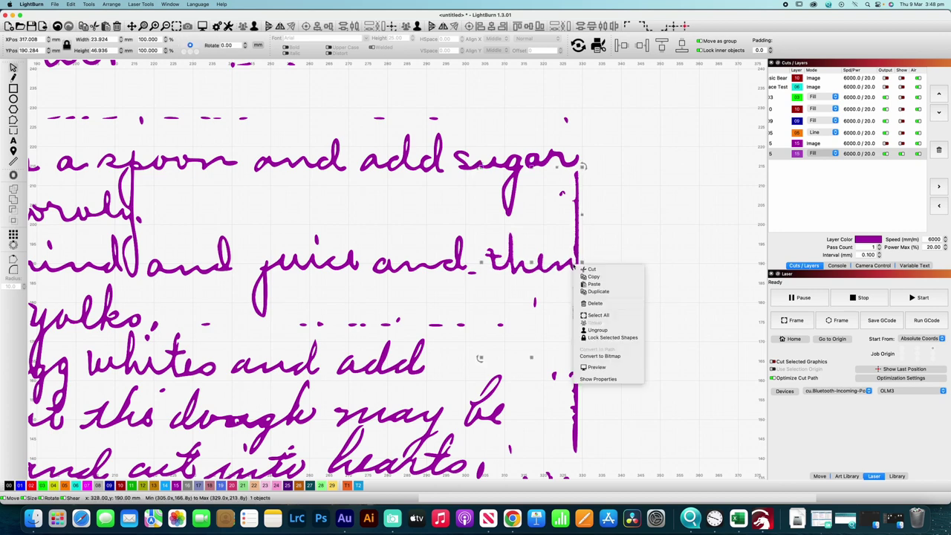
{"action": "left_click", "coordinate": [608, 329]}
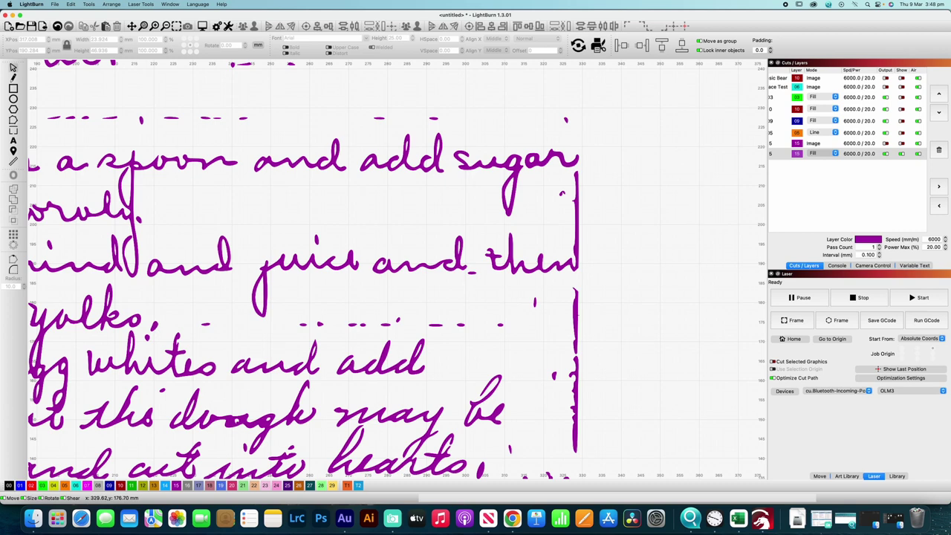
{"action": "key", "text": "Delete"}
Delete the dashed line fragments after "yolks" and the vertical edge line with its stray speck beside "may be".
{"action": "mouse_move", "coordinate": [292, 313]}
{"action": "left_mouse_down"}
{"action": "mouse_move", "coordinate": [312, 338]}
{"action": "mouse_move", "coordinate": [515, 348]}
{"action": "left_mouse_up"}
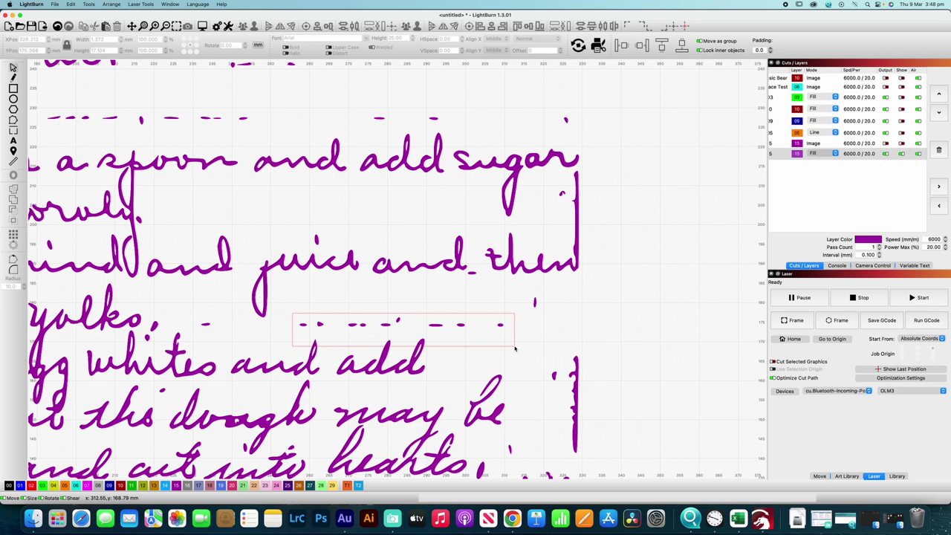
{"action": "left_click_drag", "start_coordinate": [515, 349], "coordinate": [515, 348]}
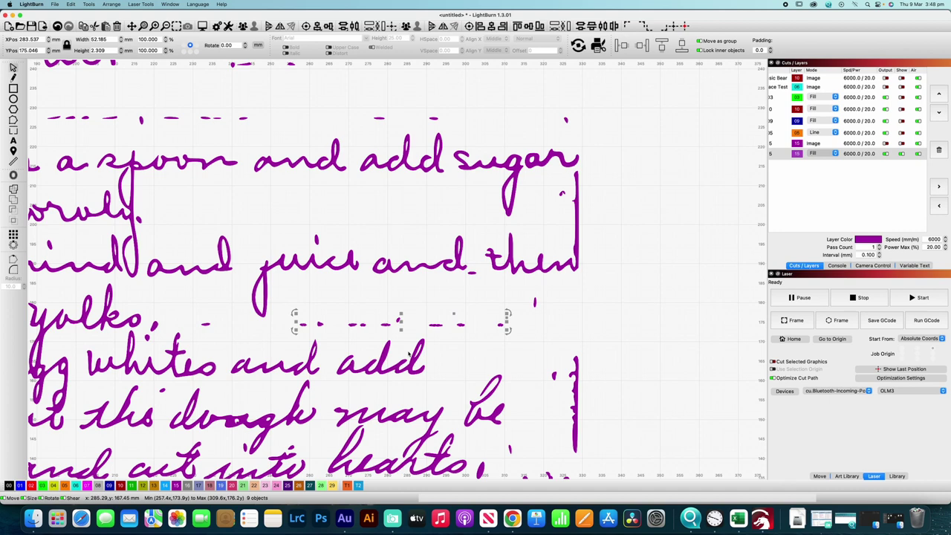
{"action": "key", "text": "Delete"}
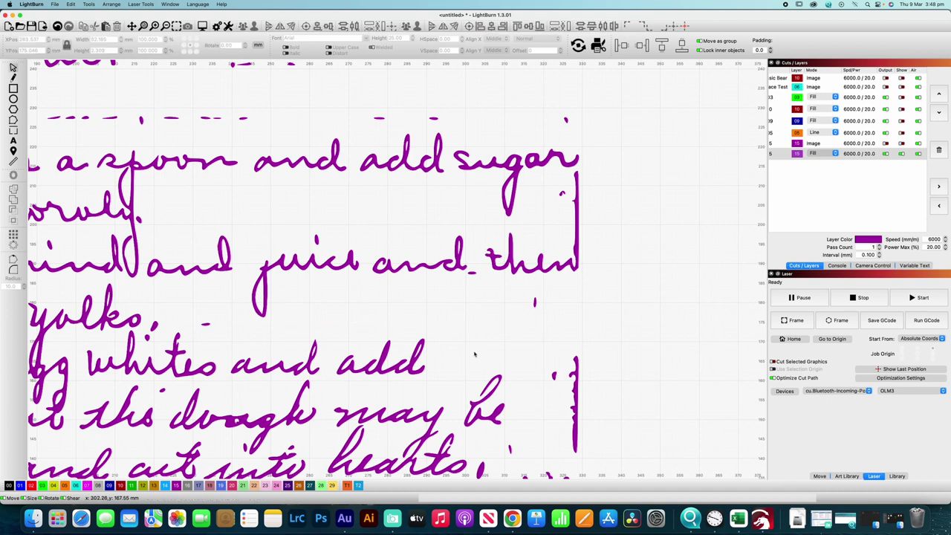
{"action": "mouse_move", "coordinate": [535, 343]}
{"action": "left_mouse_down"}
{"action": "mouse_move", "coordinate": [584, 405]}
{"action": "mouse_move", "coordinate": [601, 458]}
{"action": "left_mouse_up"}
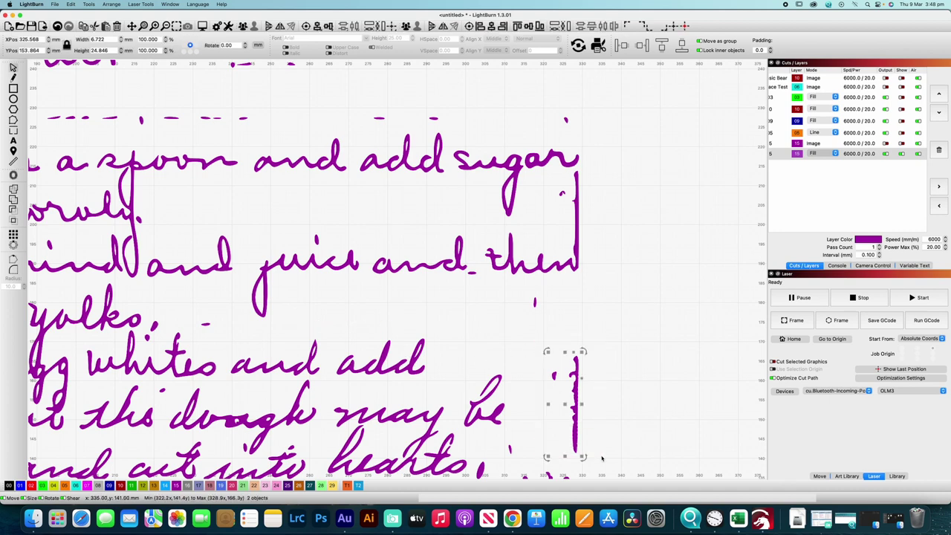
{"action": "key", "text": "Delete"}
Draw a rectangle about 36 mm wide over the horizontal line between "butter" and "3 eggs".
{"action": "scroll", "coordinate": [601, 458], "scroll_direction": "down", "scroll_amount": 5}
{"action": "scroll", "coordinate": [360, 210], "scroll_direction": "up", "scroll_amount": 5}
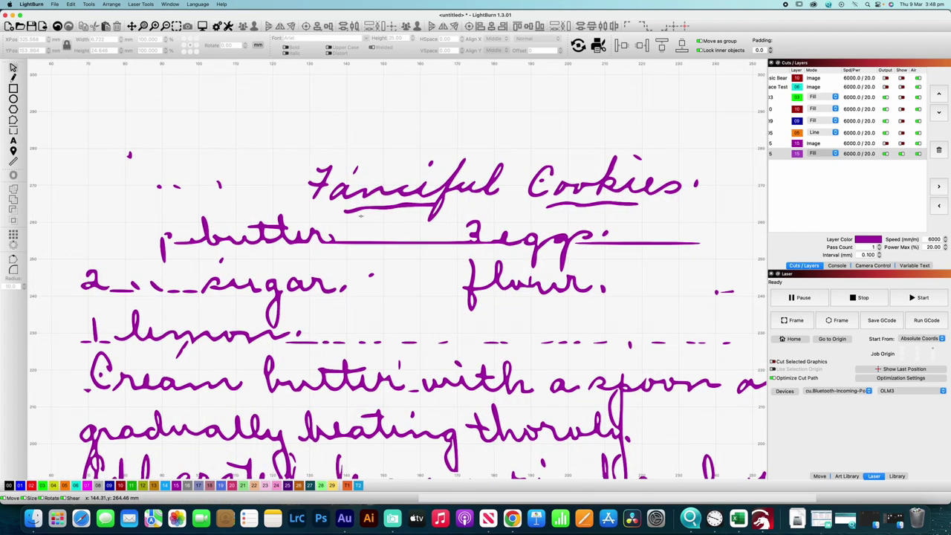
{"action": "scroll", "coordinate": [362, 223], "scroll_direction": "up", "scroll_amount": 2}
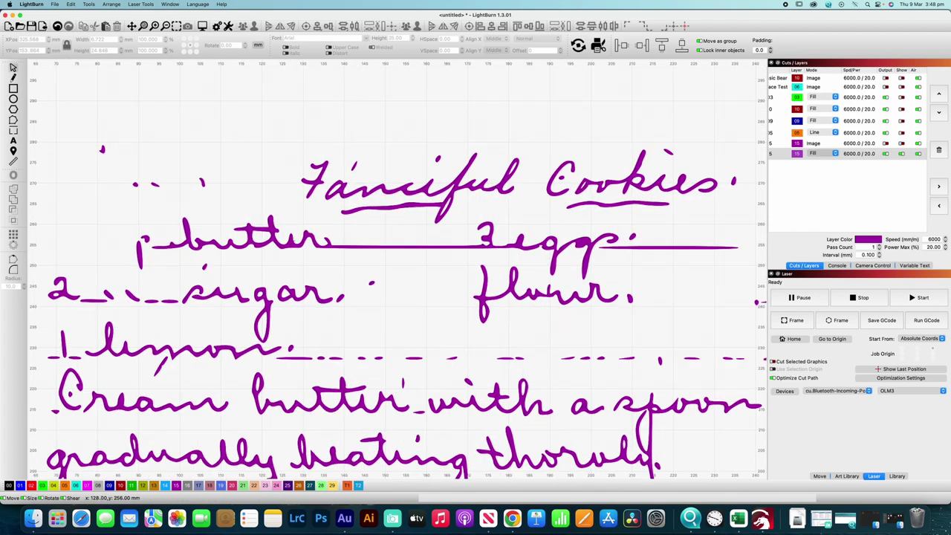
{"action": "left_click", "coordinate": [295, 247]}
{"action": "key", "text": "Escape"}
{"action": "left_click", "coordinate": [13, 87]}
{"action": "left_click_drag", "start_coordinate": [332, 235], "coordinate": [479, 266]}
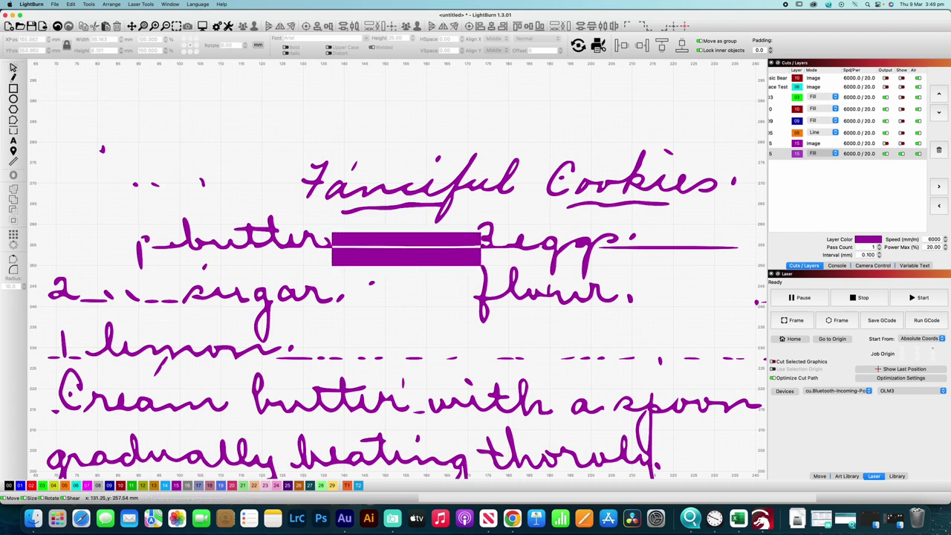
Subtract the rectangle from the traced line joining "butter" and "3 eggs".
{"action": "left_click", "coordinate": [391, 240]}
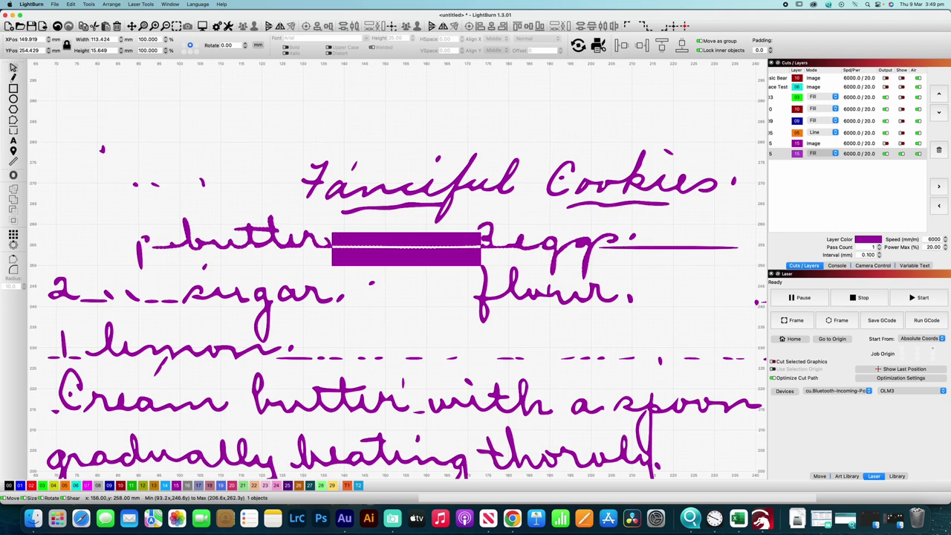
{"action": "left_click", "coordinate": [321, 245], "text": "shift"}
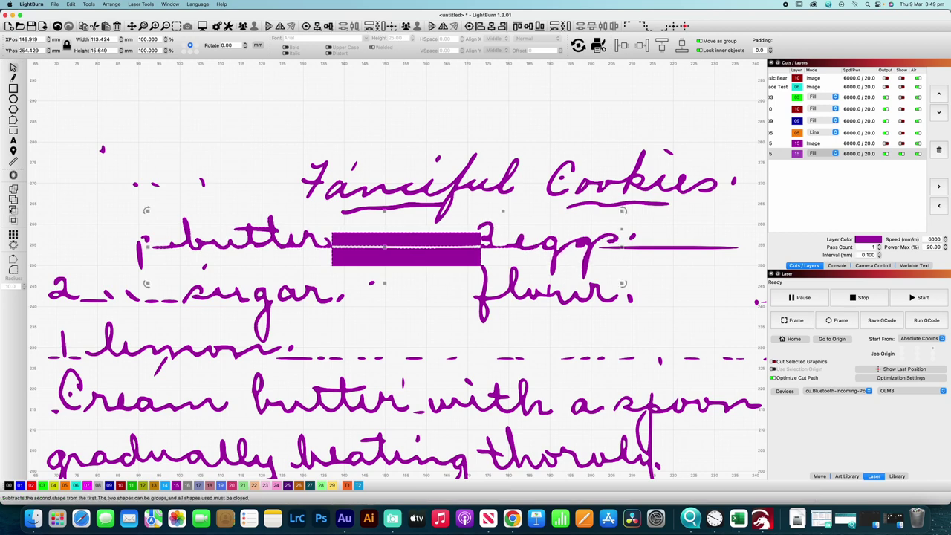
{"action": "left_click", "coordinate": [375, 26]}
Ungroup the cut "butter" and "3 eggs" shape and delete the horizontal line trailing after "eggs".
{"action": "left_click", "coordinate": [320, 244]}
{"action": "right_click", "coordinate": [320, 243]}
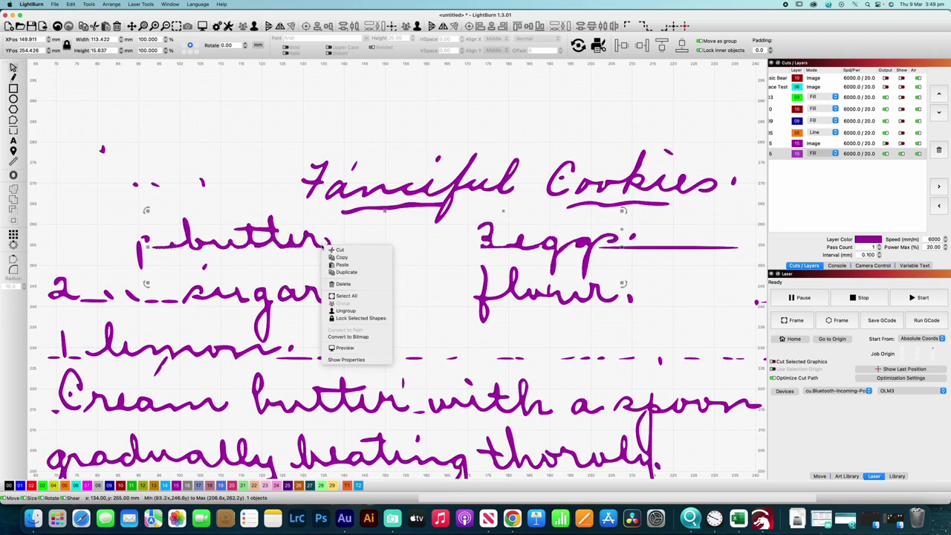
{"action": "left_click", "coordinate": [353, 309]}
{"action": "left_click", "coordinate": [414, 235]}
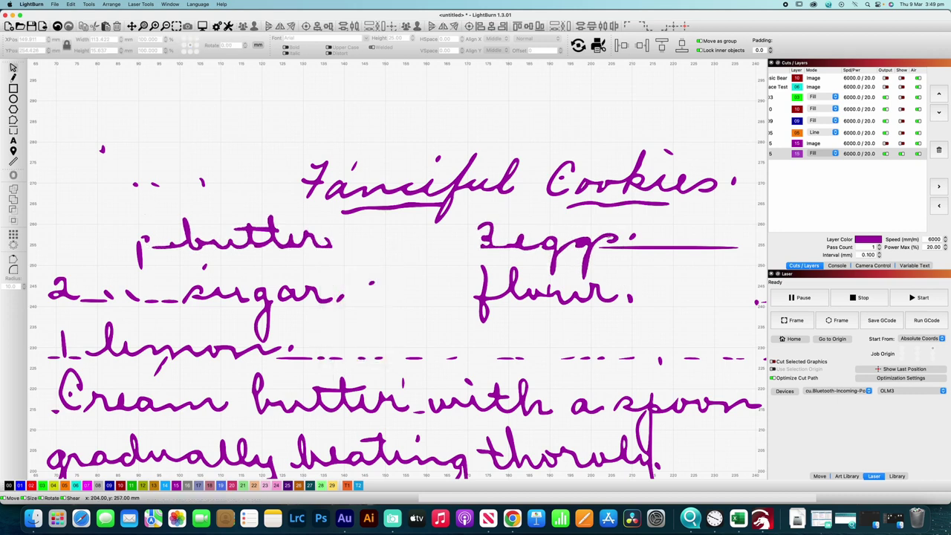
{"action": "left_click", "coordinate": [605, 247]}
{"action": "key", "text": "Delete"}
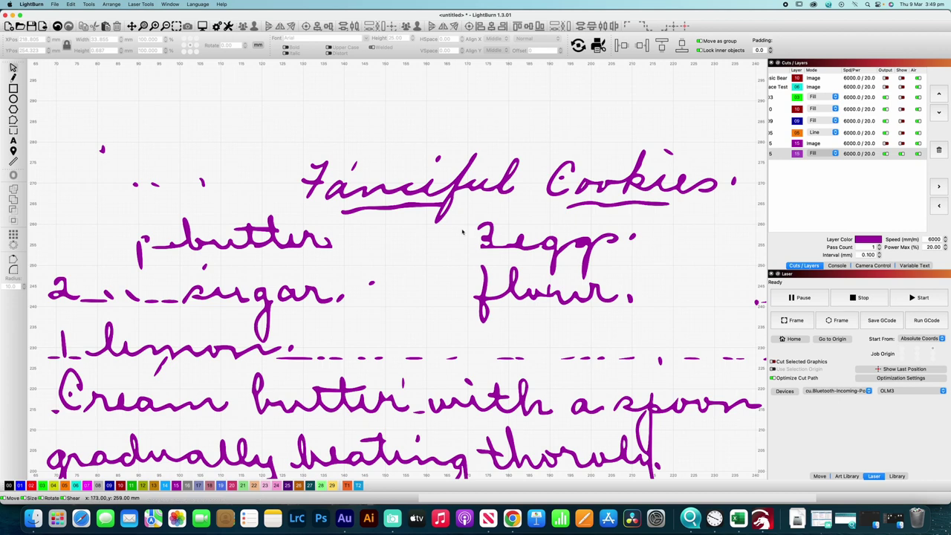
Select the dashed line fragments running after "lemon" above the "Cream butter" line.
{"action": "left_click_drag", "start_coordinate": [307, 341], "coordinate": [754, 375]}
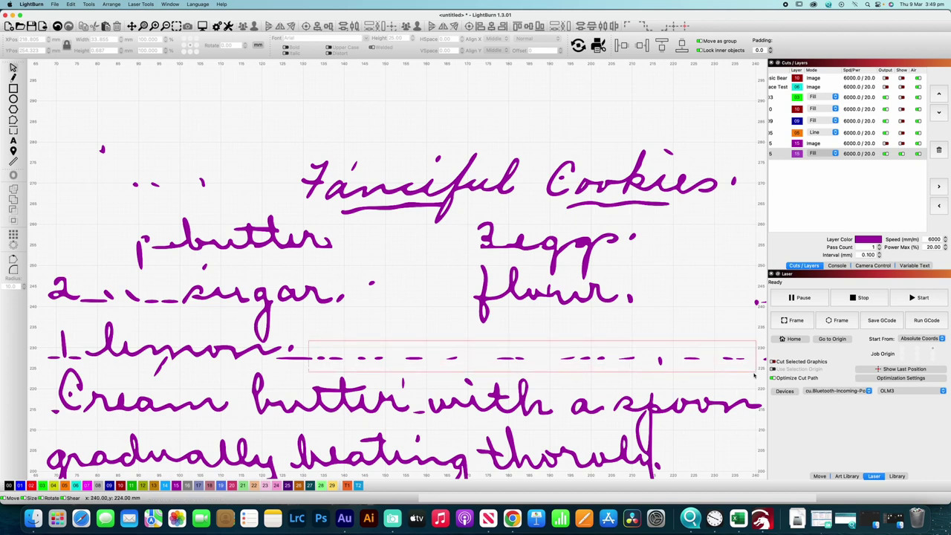